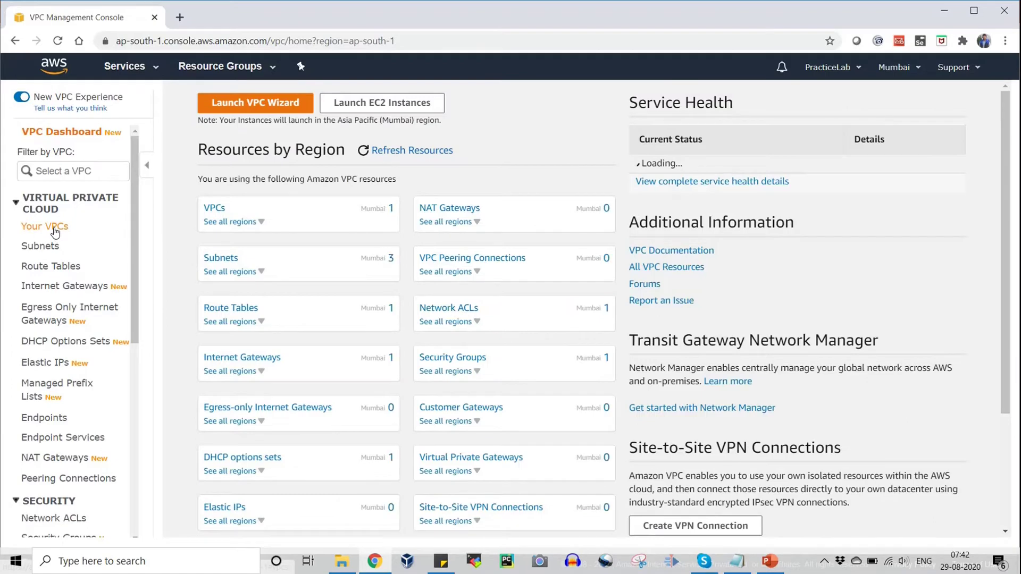
# - Start creating a new VPC and give it the name tag mynetwork-vpc
pyautogui.click(55, 233)
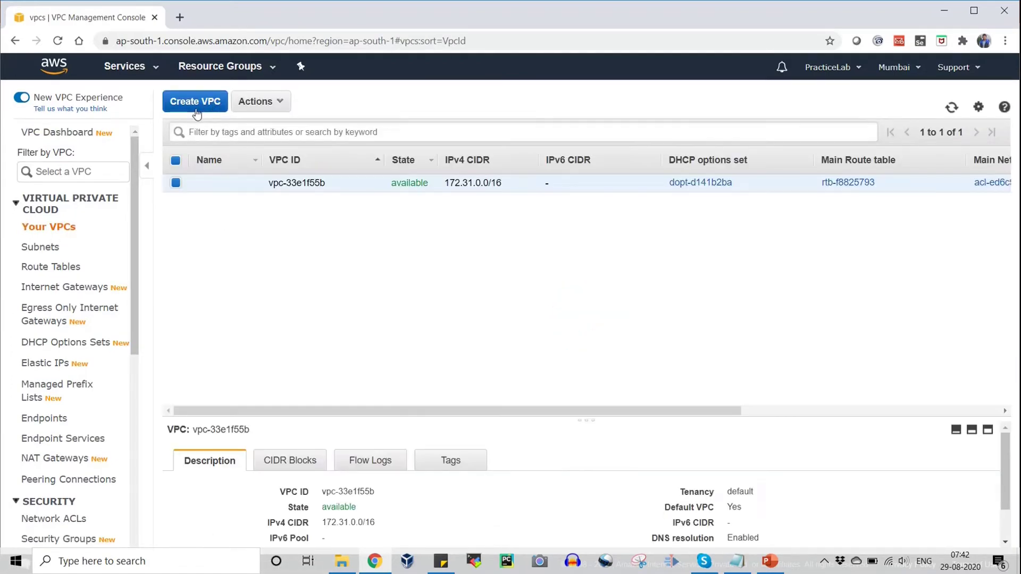
pyautogui.click(212, 109)
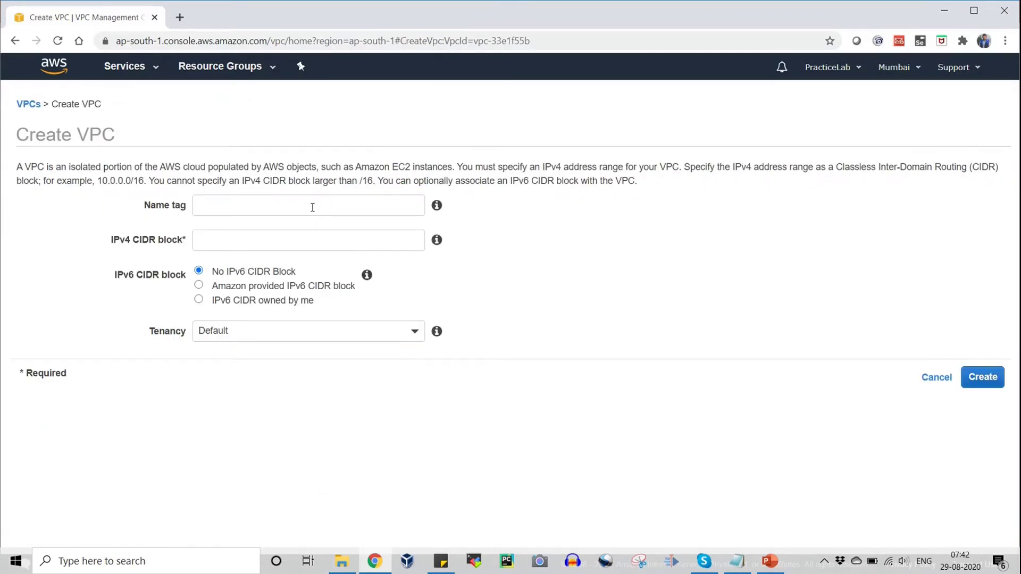
pyautogui.click(313, 207)
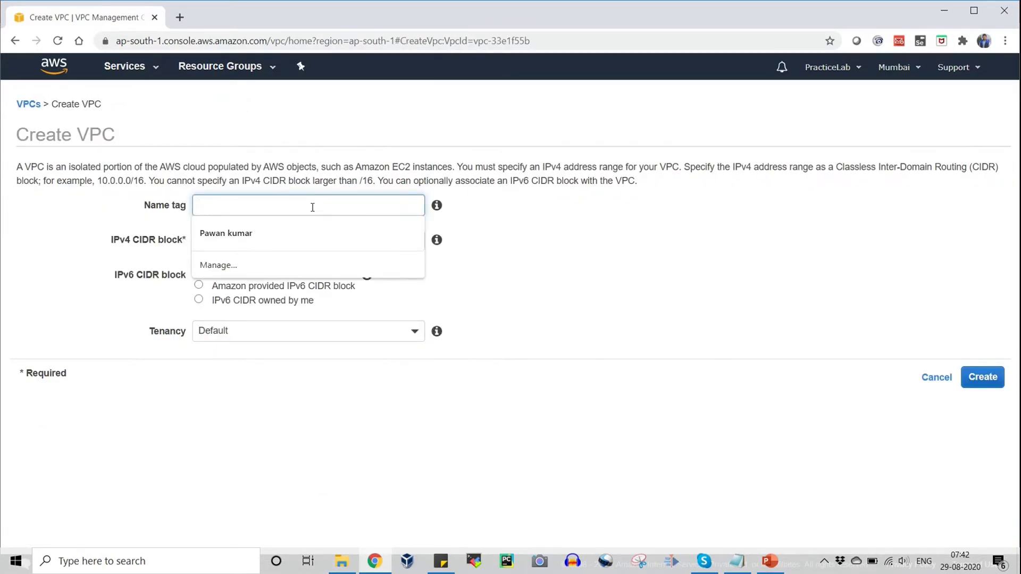
pyautogui.write('M')
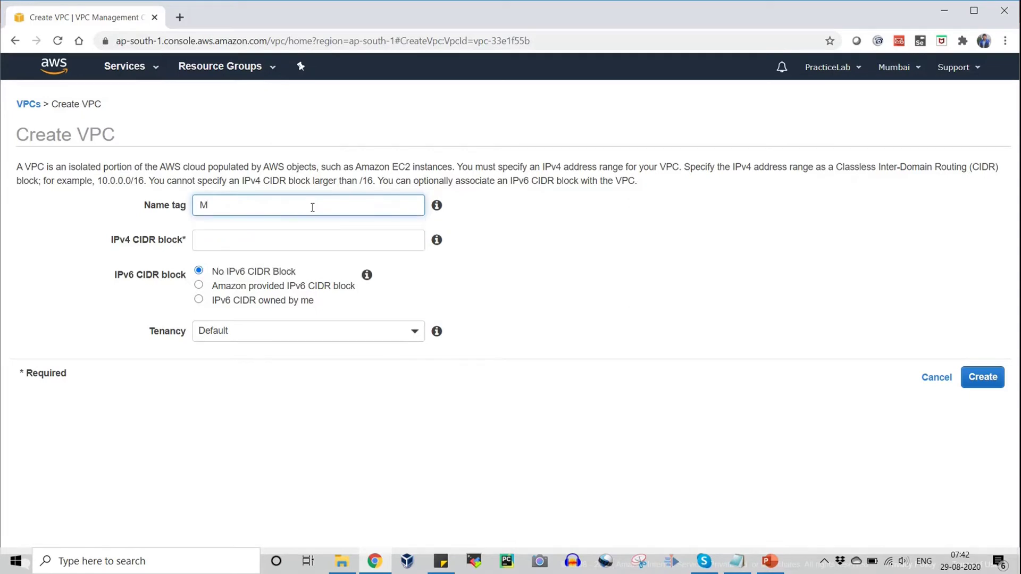
pyautogui.write('y')
pyautogui.press('BackSpace')
pyautogui.press('BackSpace')
pyautogui.write('myneyw')
pyautogui.press('BackSpace')
pyautogui.press('BackSpace')
pyautogui.press('BackSpace')
pyautogui.write('etwork-vpc')
# - Set the VPC's IPv4 CIDR block to 172.16.0.0/16 and create the VPC, closing the confirmation
pyautogui.click(268, 246)
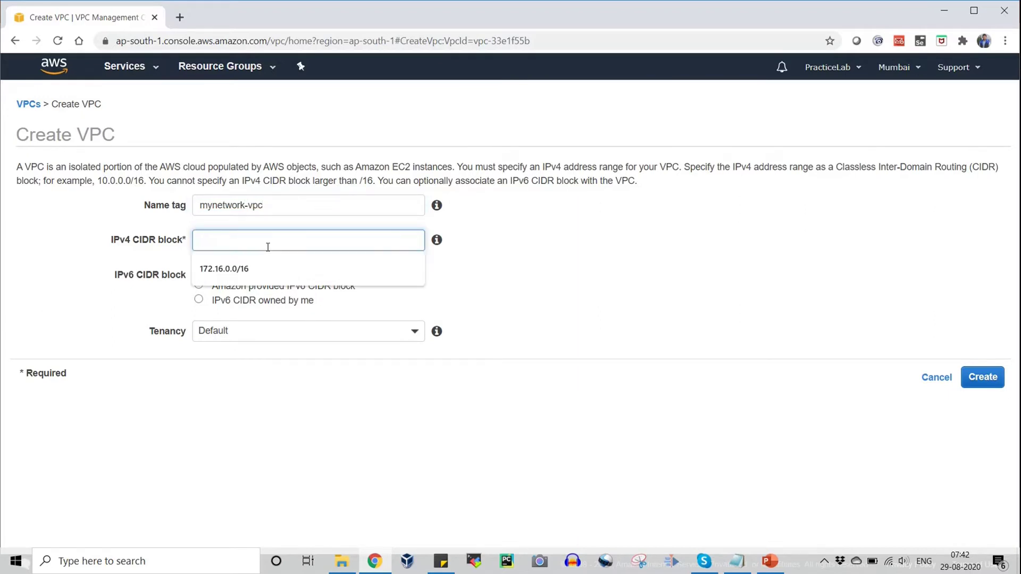
pyautogui.click(251, 268)
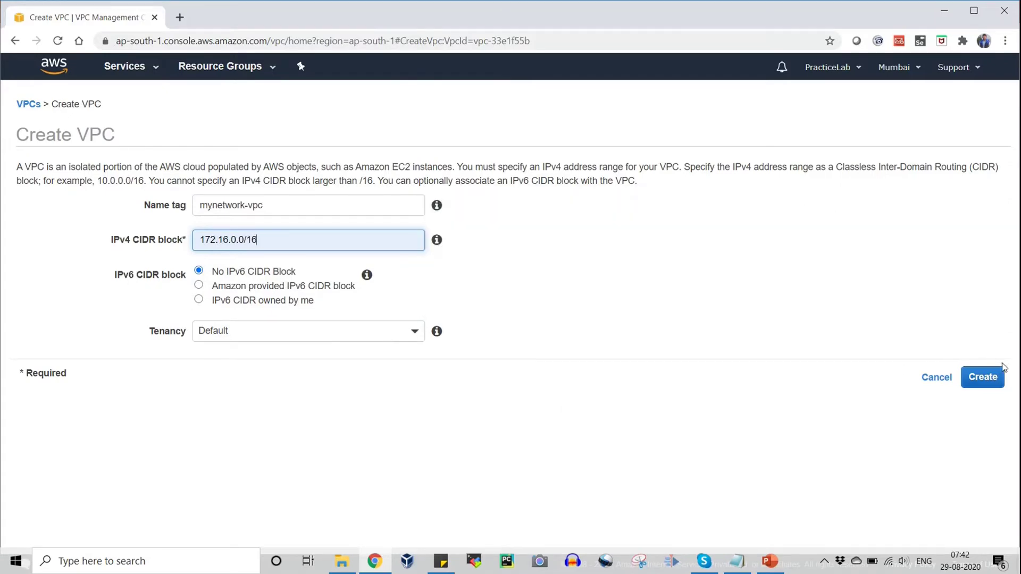
pyautogui.click(982, 377)
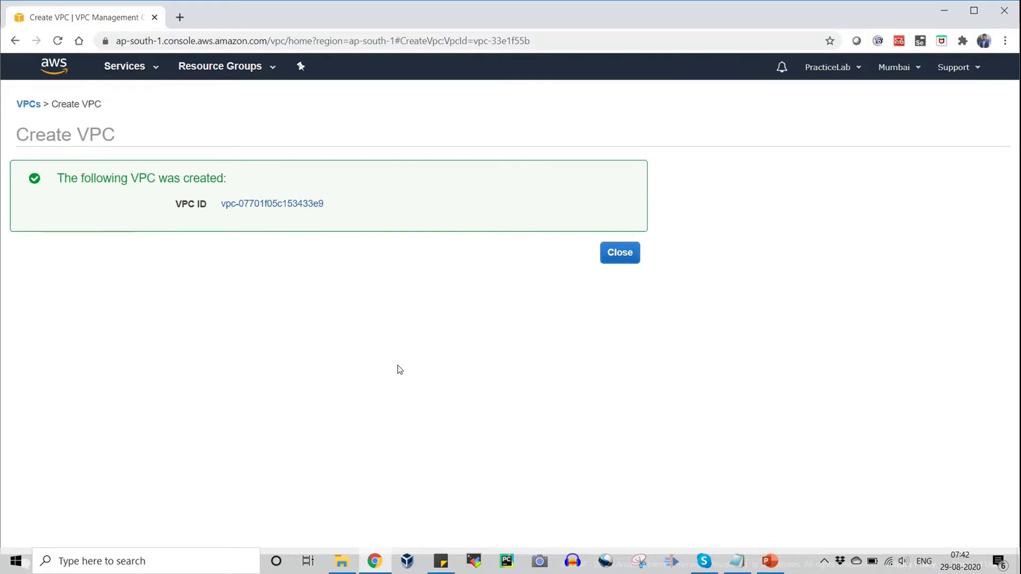
pyautogui.click(617, 253)
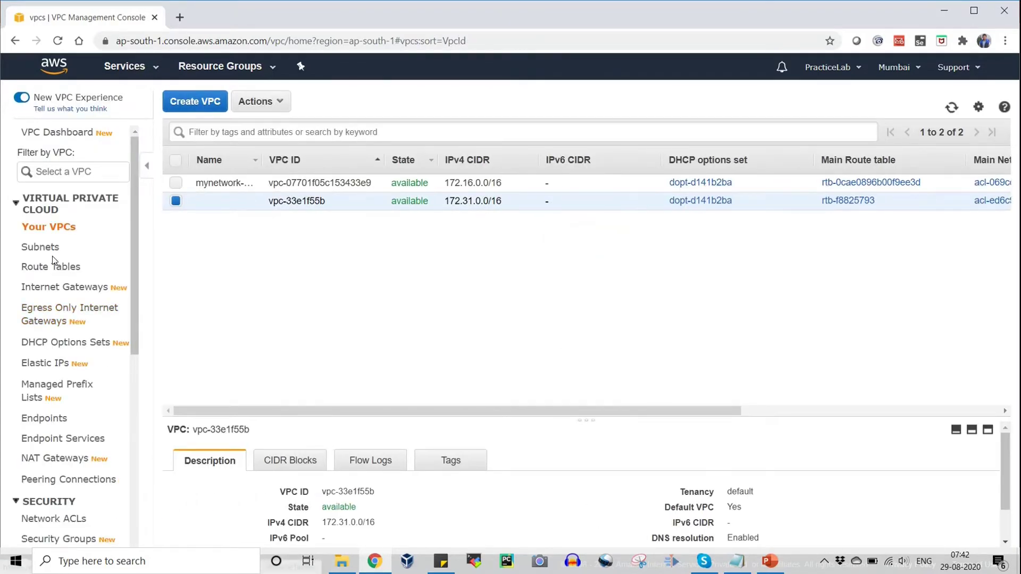
# - Start a new subnet named mynetwork-vpc-sb-DMZ-1a in the ap-south-1a availability zone
pyautogui.click(49, 257)
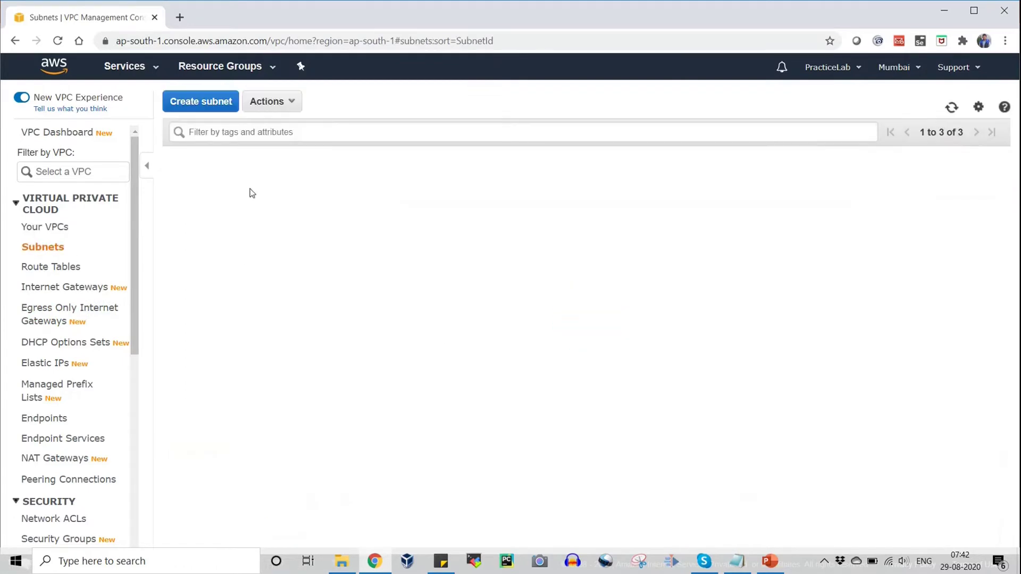
pyautogui.click(207, 101)
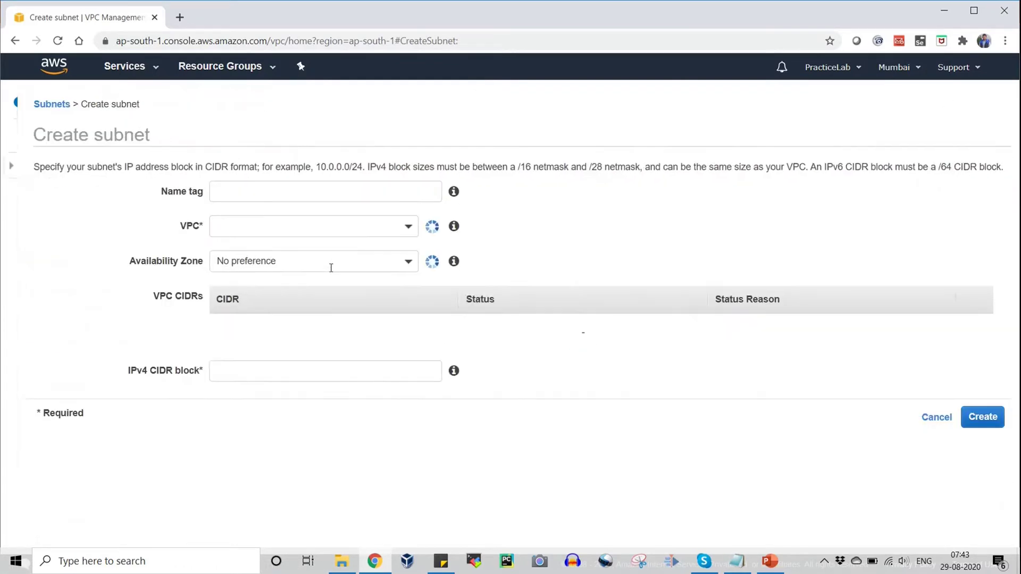
pyautogui.click(271, 194)
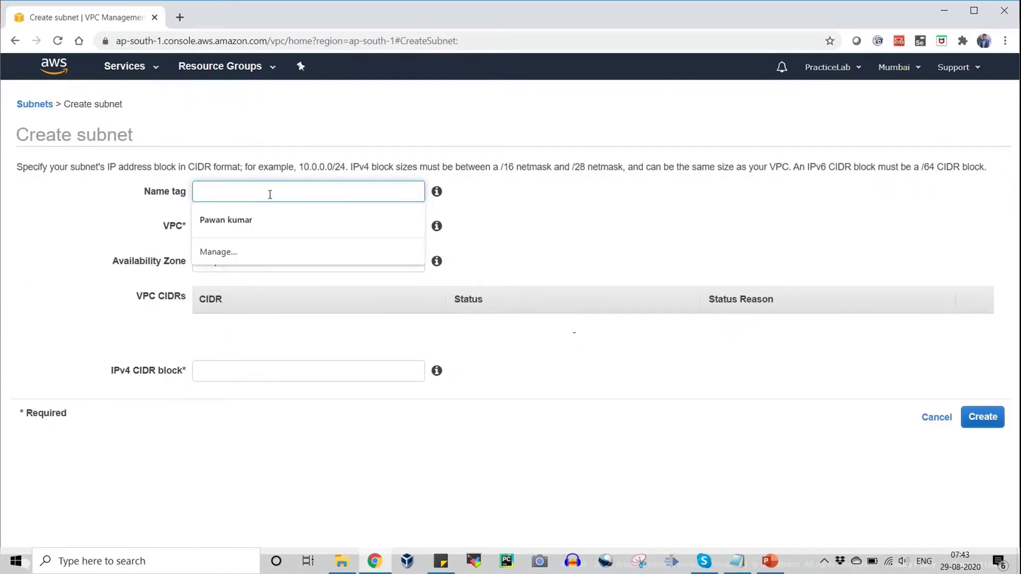
pyautogui.write('my')
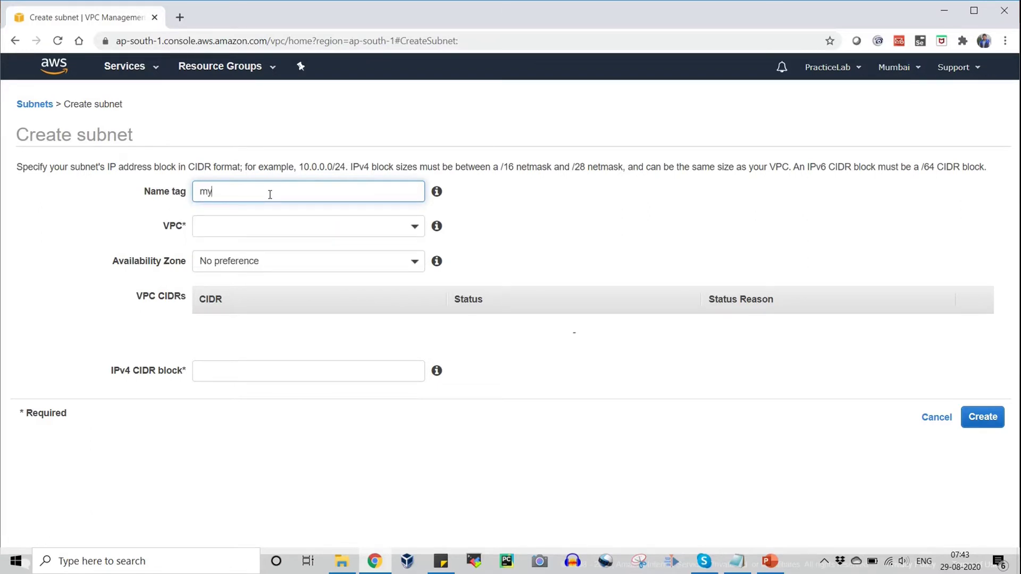
pyautogui.write('network-vpc-sb-DMZ-')
pyautogui.click(295, 262)
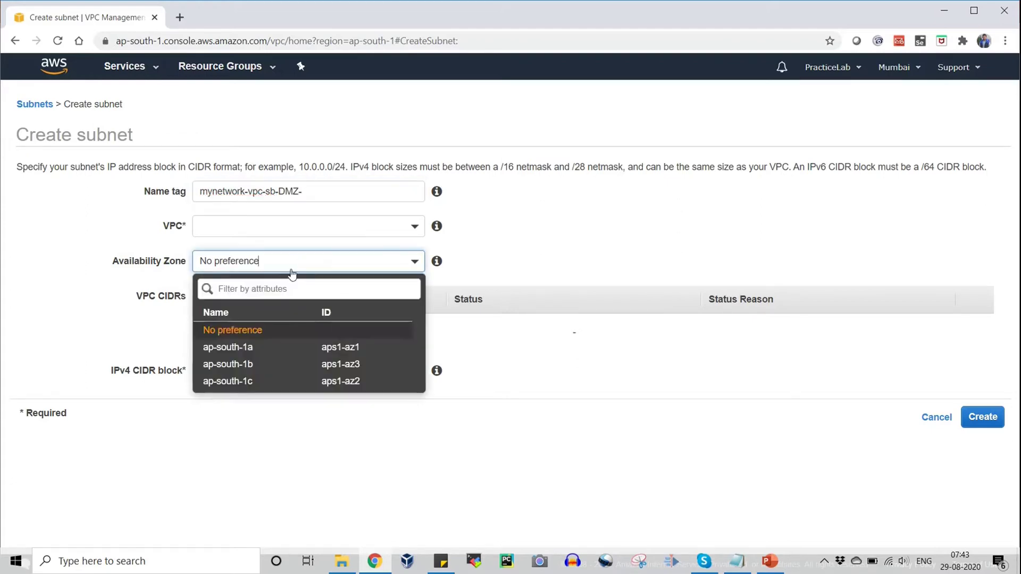
pyautogui.click(246, 349)
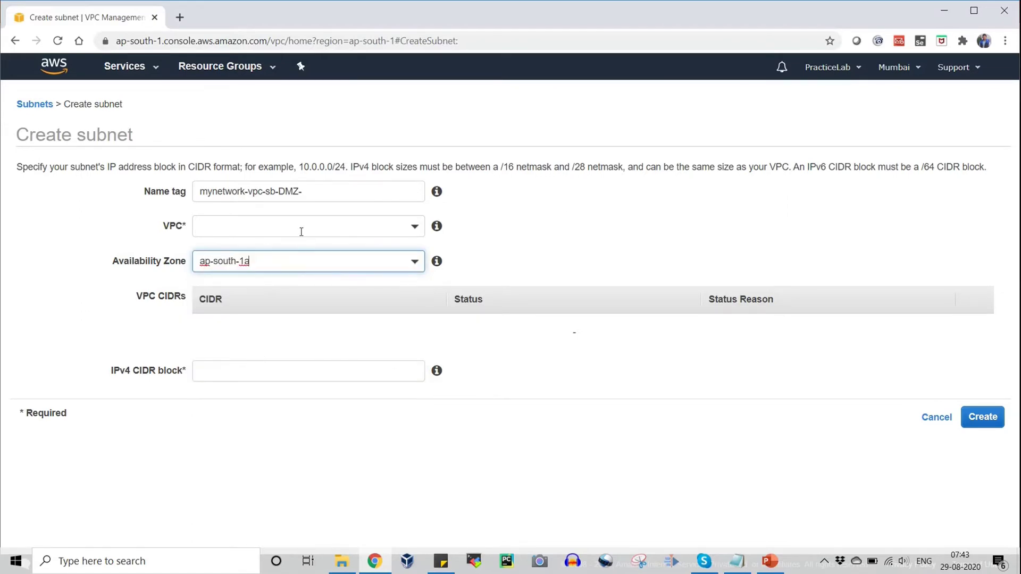
pyautogui.click(308, 191)
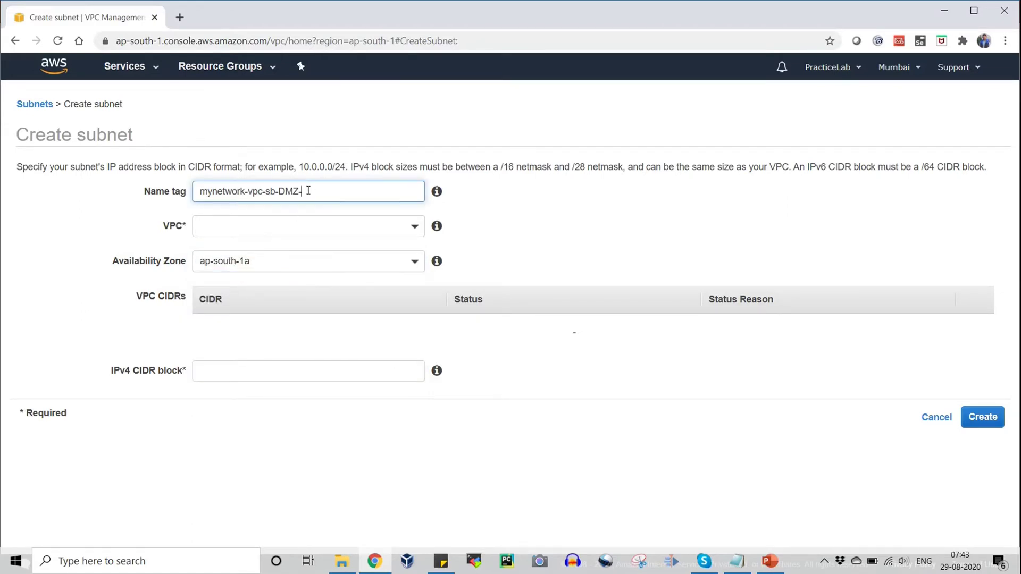
pyautogui.write('1a')
# - Assign the DMZ-1a subnet to mynetwork-vpc and set its IPv4 CIDR block to 172.16.1.0/24
pyautogui.click(391, 223)
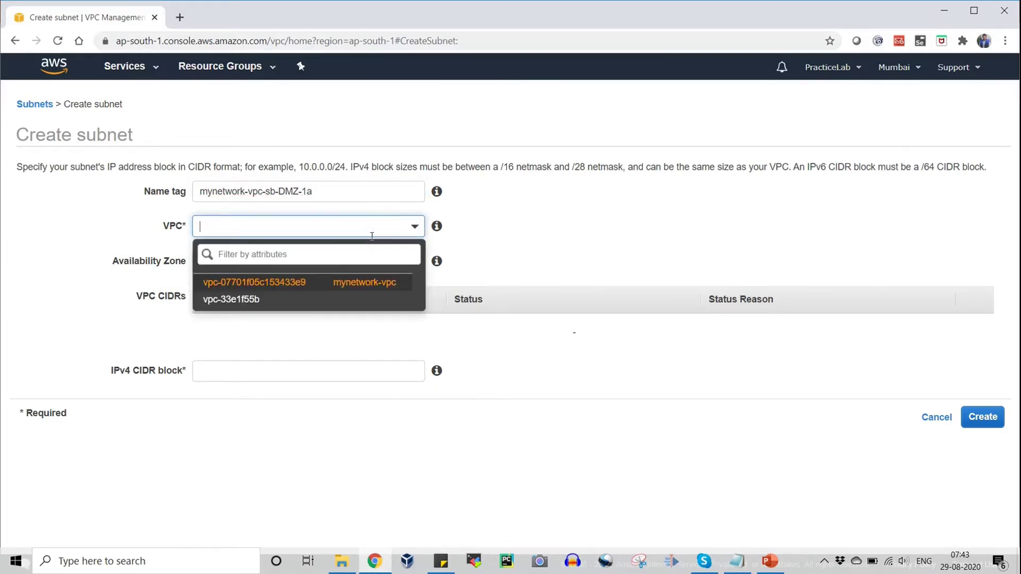
pyautogui.click(296, 289)
pyautogui.click(240, 359)
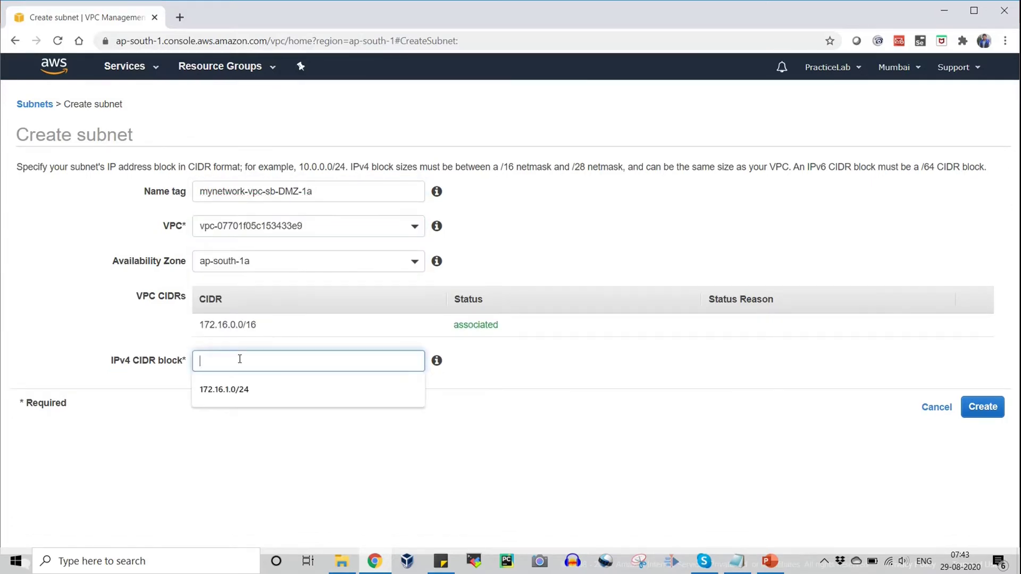
pyautogui.click(235, 385)
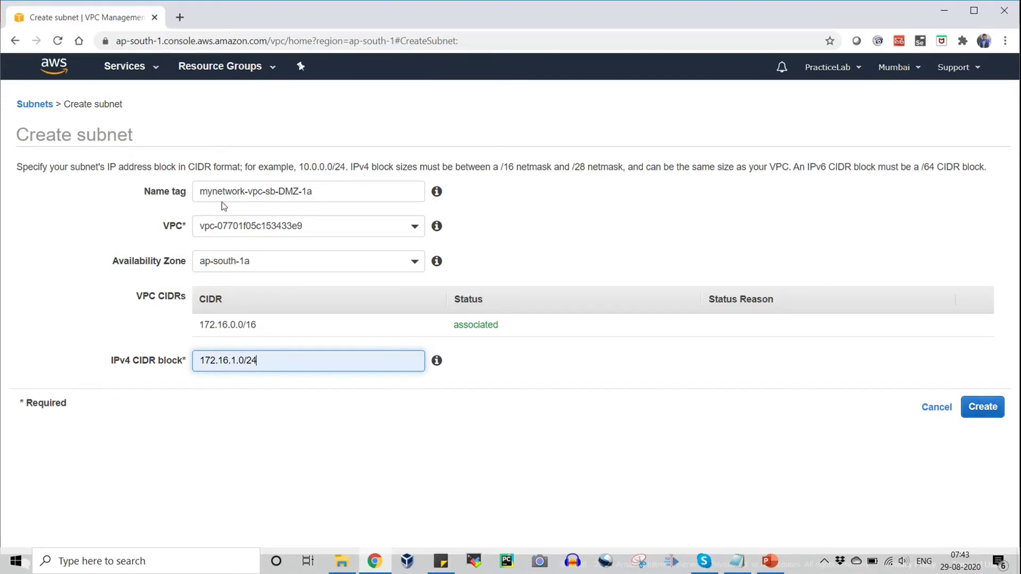
# - Copy the name prefix mynetwork-vpc-sb for reuse and create the DMZ-1a subnet, closing the confirmation
pyautogui.moveTo(197, 190); pyautogui.dragTo(276, 197)
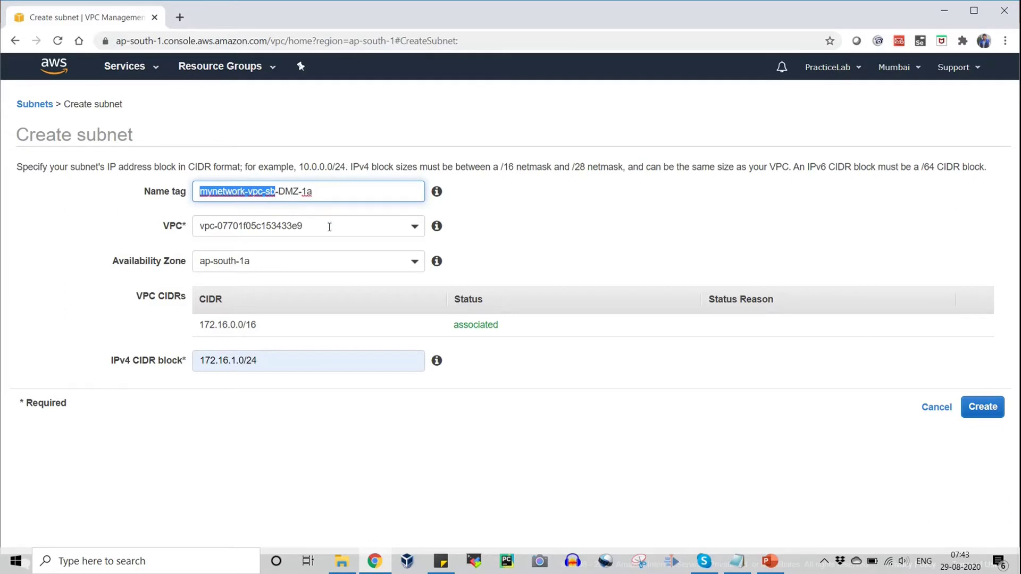
pyautogui.click(978, 412)
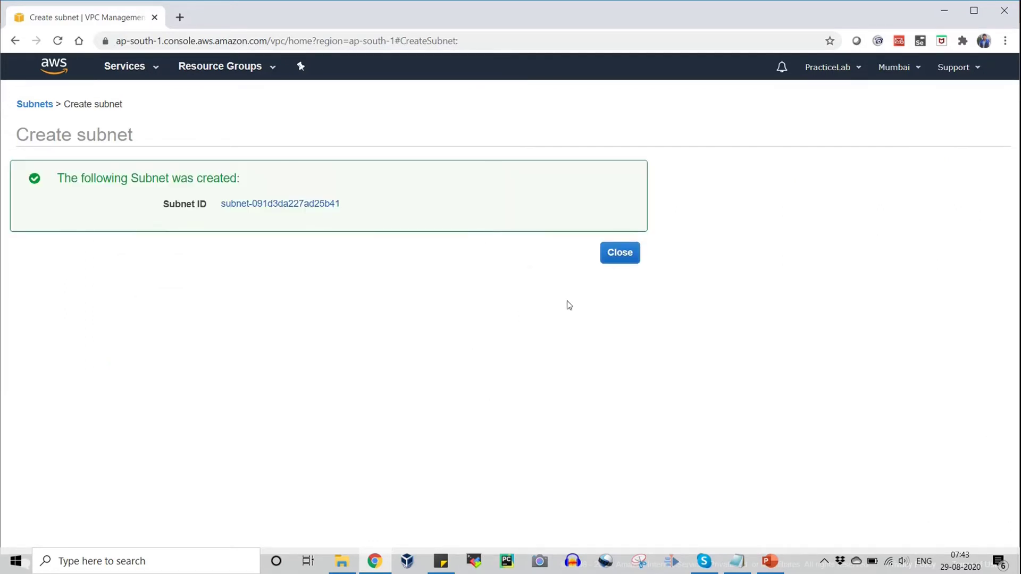
pyautogui.click(622, 253)
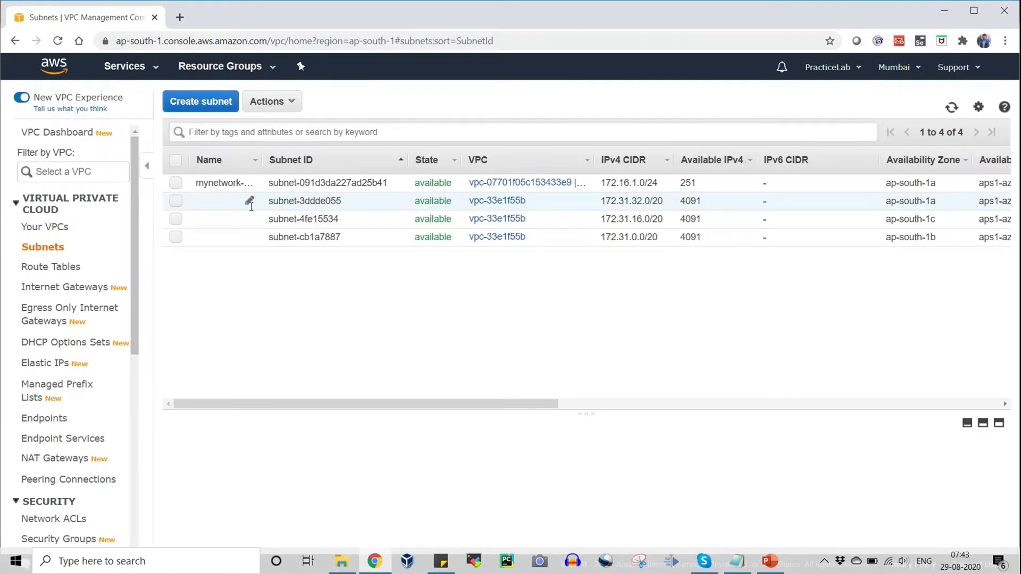
# - Start another subnet and give it the name tag mynetwork-vpc-sb-DMZ-1b
pyautogui.click(209, 108)
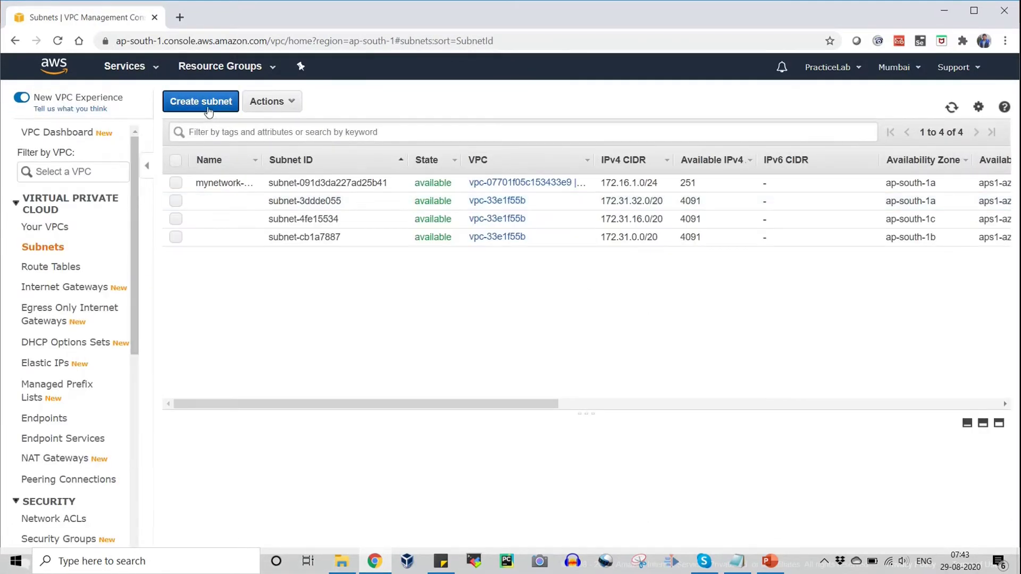
pyautogui.click(296, 190)
pyautogui.write('mynetwork-vpc-sb')
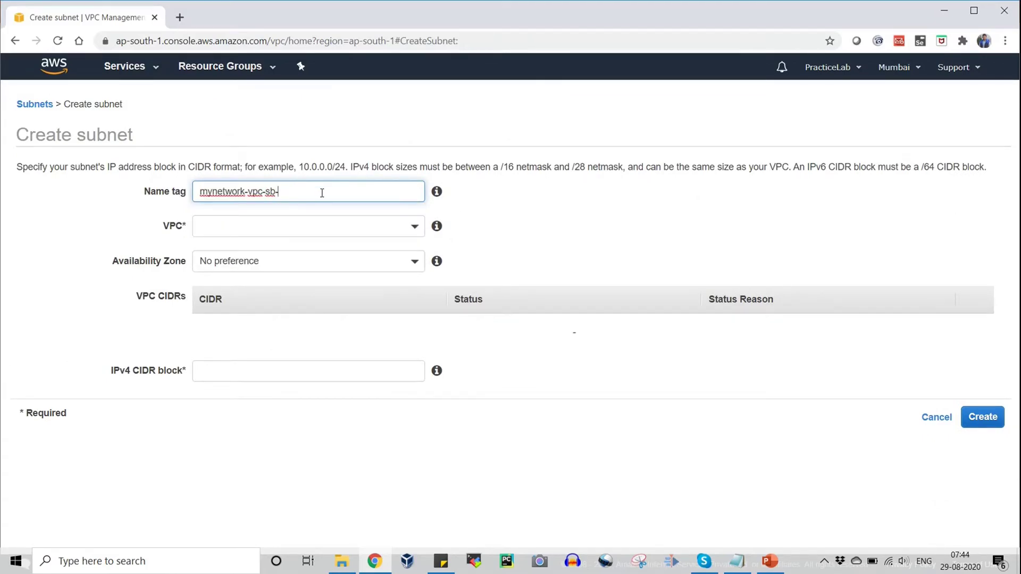
pyautogui.write('-APP-')
pyautogui.click(345, 221)
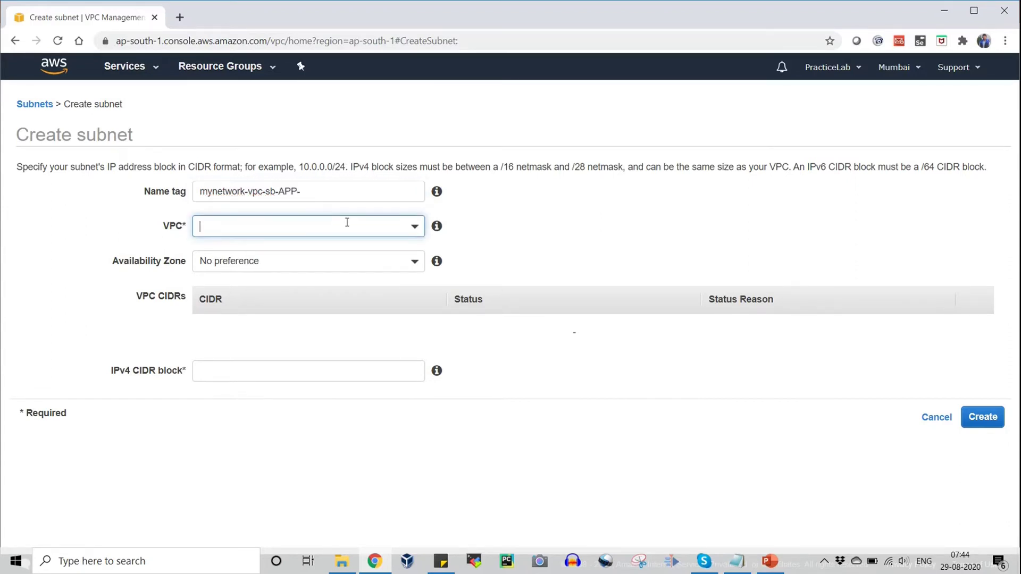
pyautogui.click(306, 191)
pyautogui.press('BackSpace')
pyautogui.press('BackSpace')
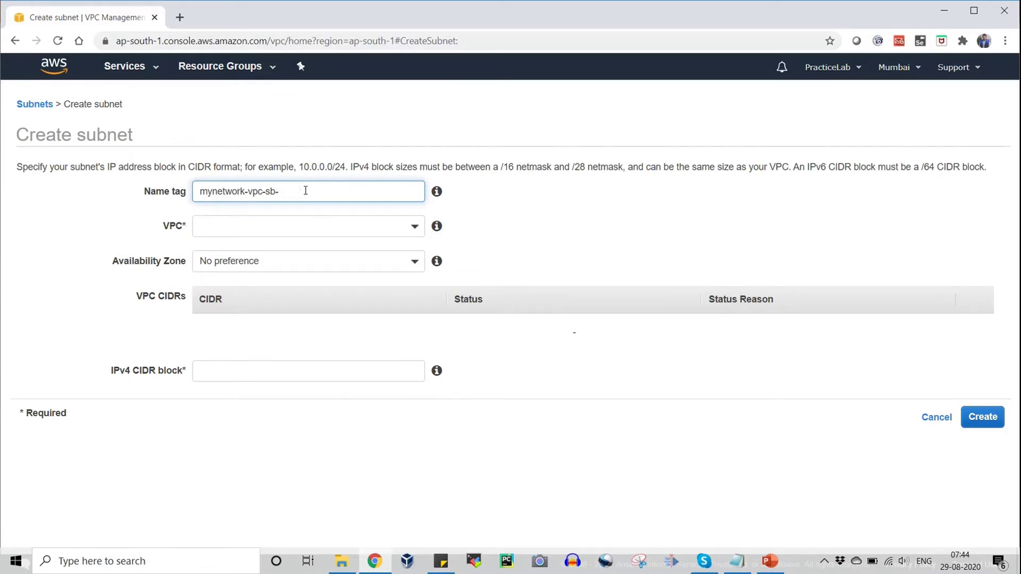
pyautogui.write('DMZ-1b')
# - Assign the DMZ-1b subnet to mynetwork-vpc and place it in the ap-south-1b availability zone
pyautogui.click(326, 229)
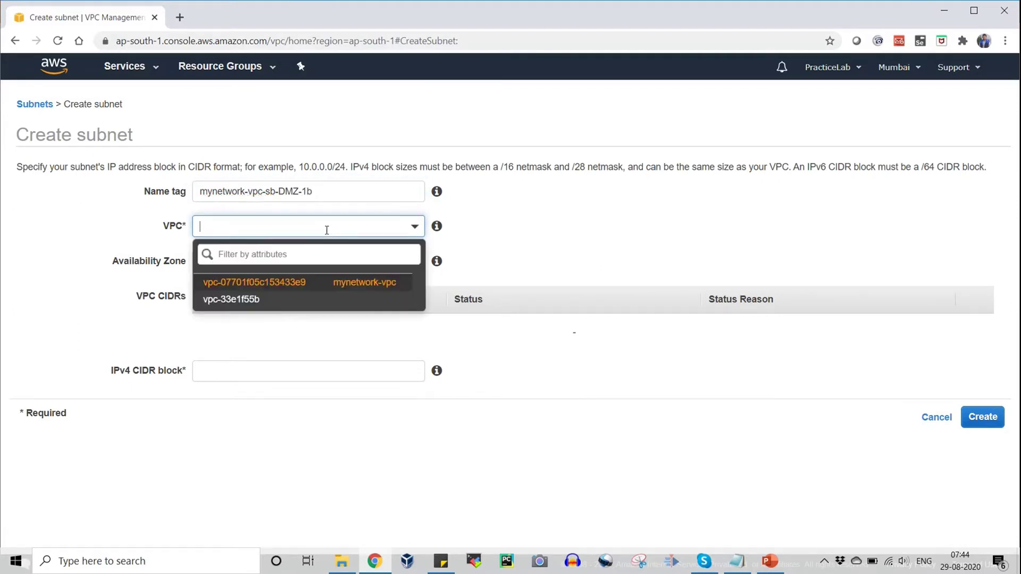
pyautogui.click(264, 286)
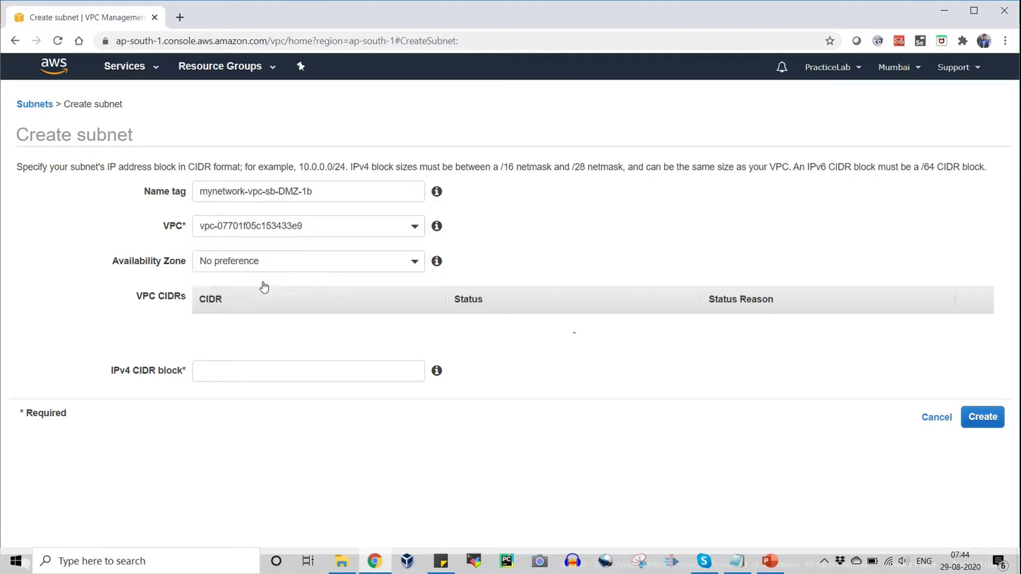
pyautogui.click(343, 268)
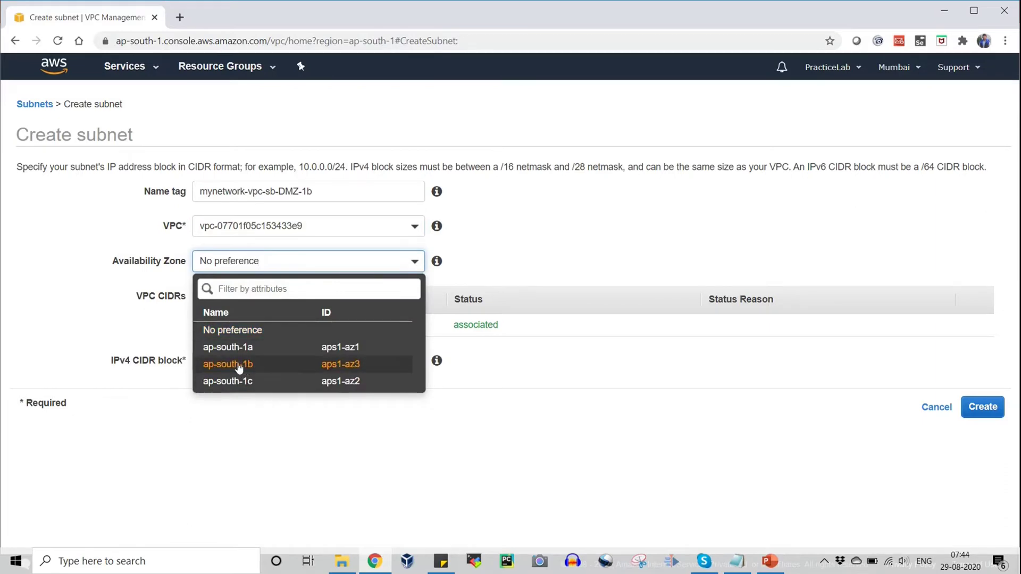
pyautogui.click(250, 364)
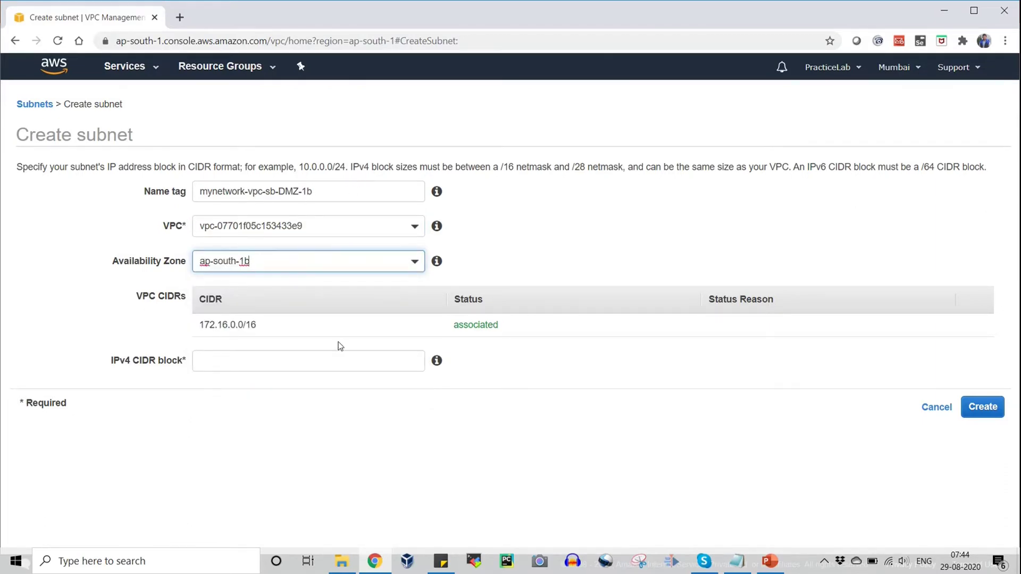
# - Set the DMZ-1b subnet's IPv4 CIDR block to 172.16.2.0/24 and create it, closing the confirmation
pyautogui.click(296, 358)
pyautogui.write('1')
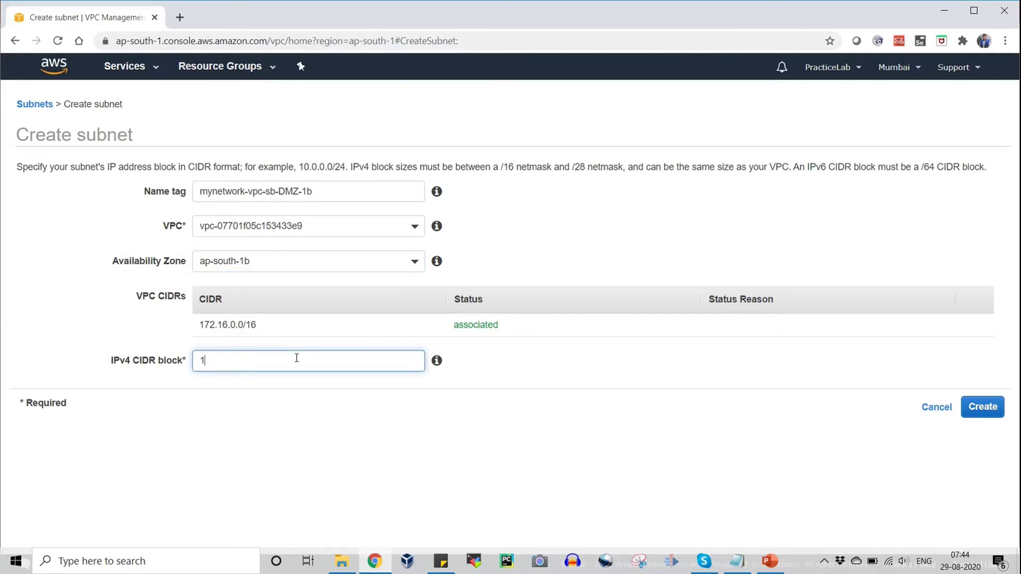
pyautogui.write('72.16.2.0/24')
pyautogui.click(991, 407)
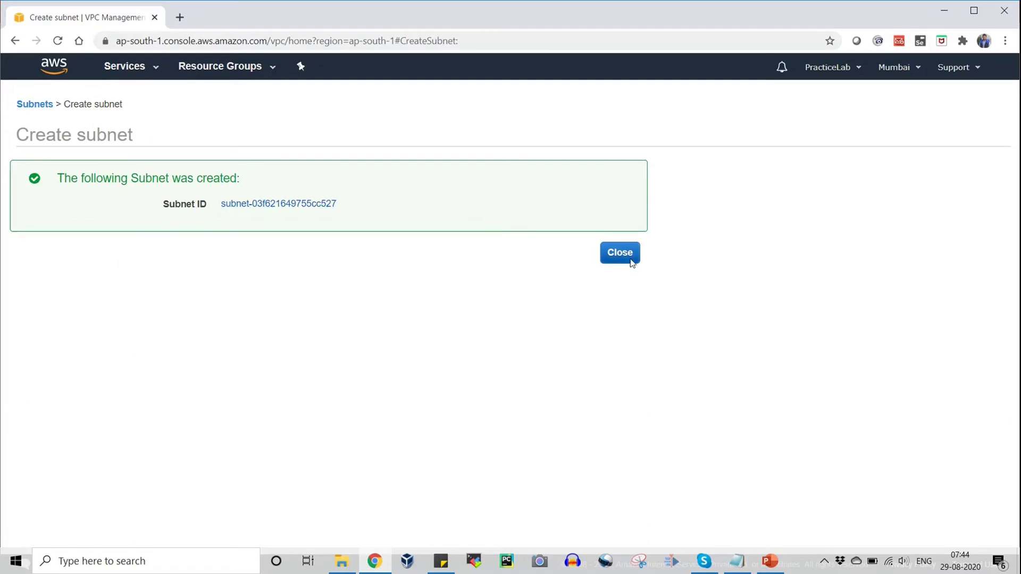
pyautogui.click(630, 259)
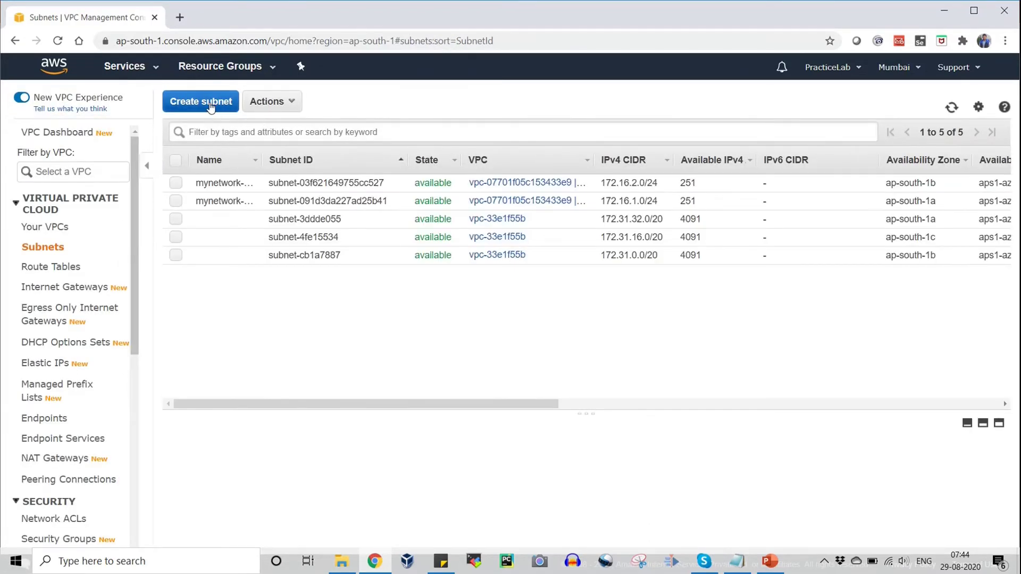
# - Start another subnet and give it the name tag mynetwork-vpc-sb-APP-1a
pyautogui.click(210, 106)
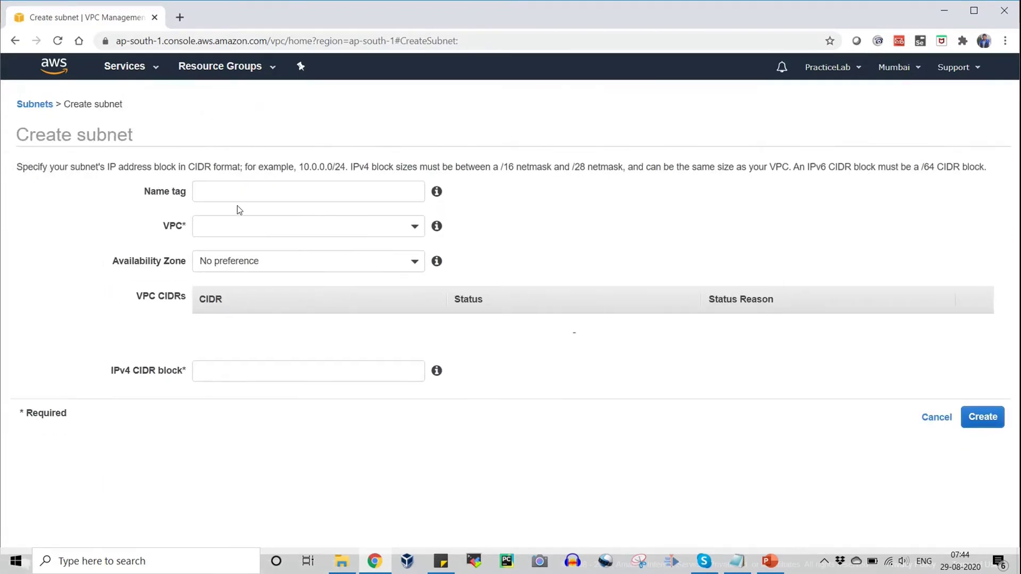
pyautogui.click(234, 192)
pyautogui.write('mynetwork-vpc-sb')
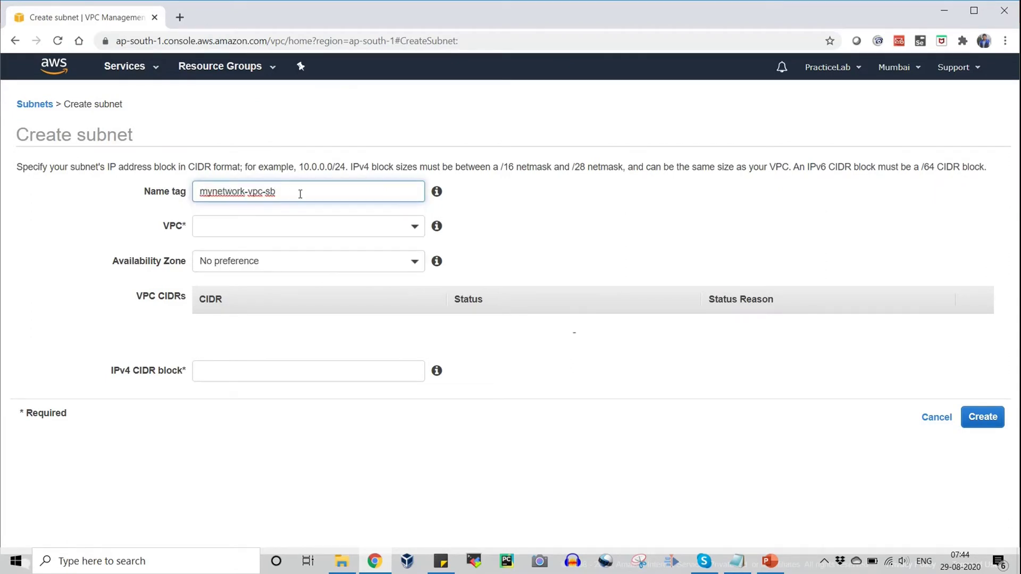
pyautogui.write('-APP-1a')
# - Assign the APP-1a subnet to mynetwork-vpc and place it in the ap-south-1a availability zone
pyautogui.click(324, 223)
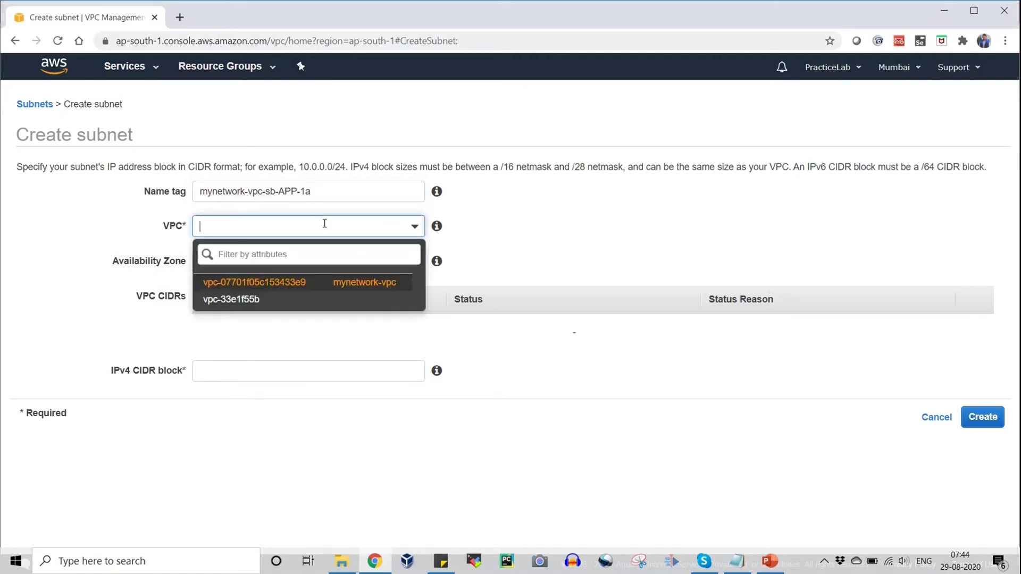
pyautogui.click(277, 282)
pyautogui.click(311, 268)
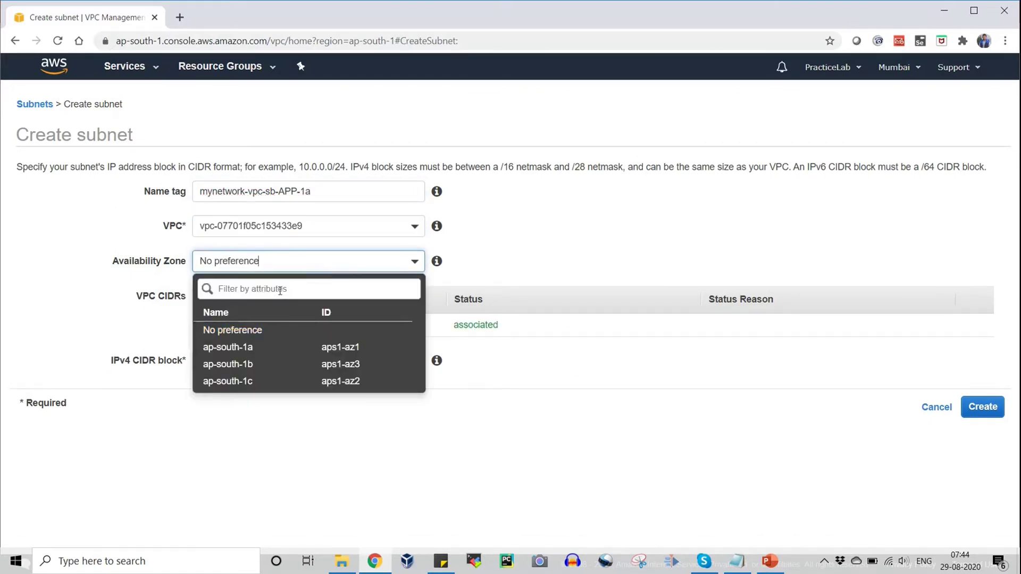
pyautogui.click(238, 349)
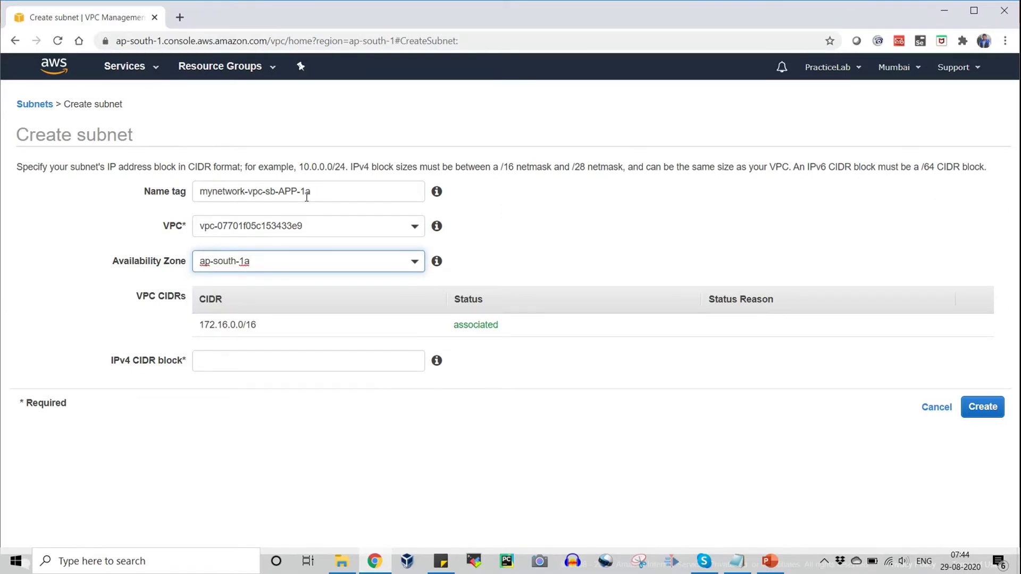
# - Set the APP-1a subnet's IPv4 CIDR block to 172.16.3.0/24 and create it, closing the confirmation
pyautogui.click(264, 357)
pyautogui.write('1')
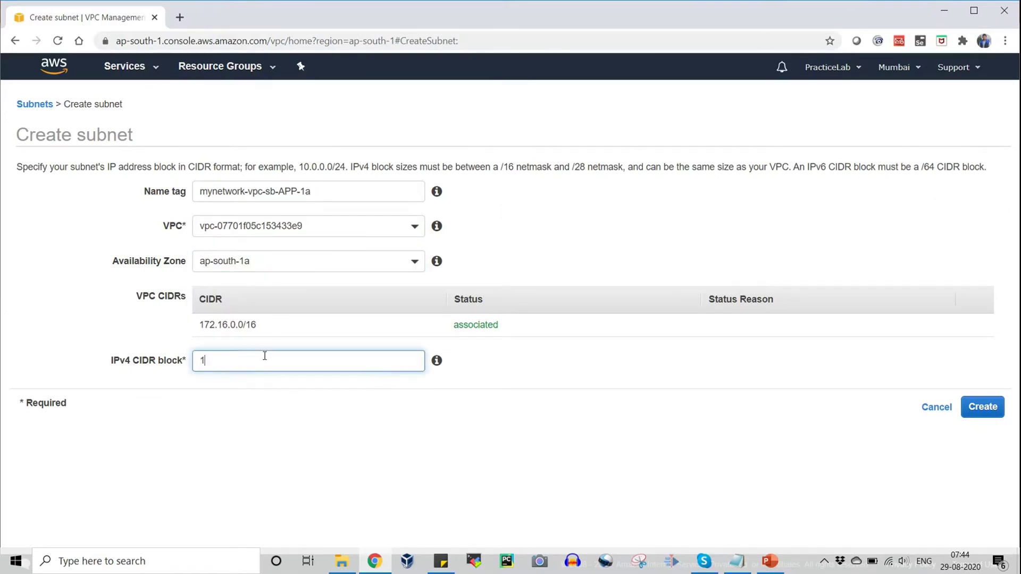
pyautogui.write('72.16.3.0/24')
pyautogui.click(981, 407)
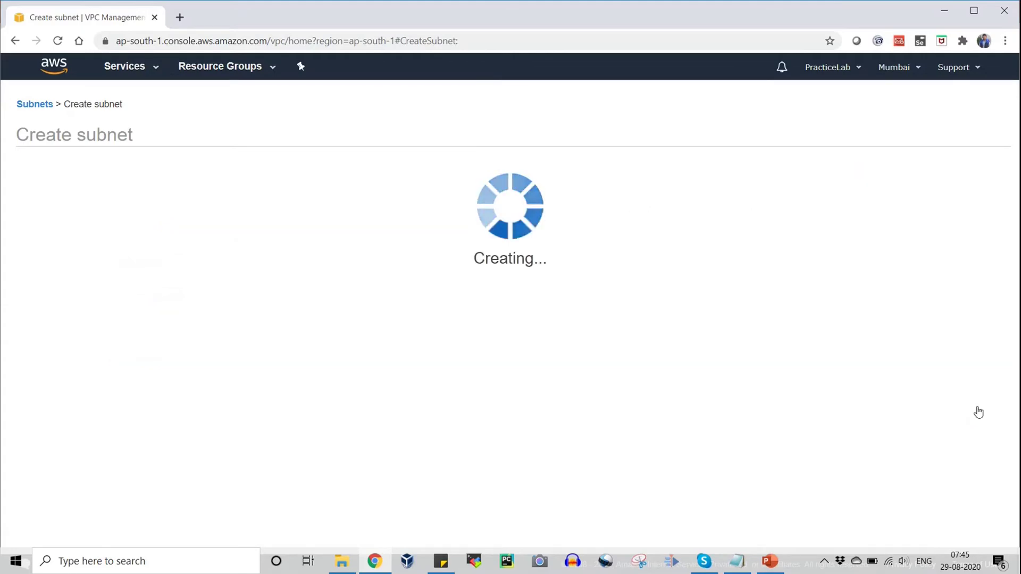
pyautogui.click(636, 257)
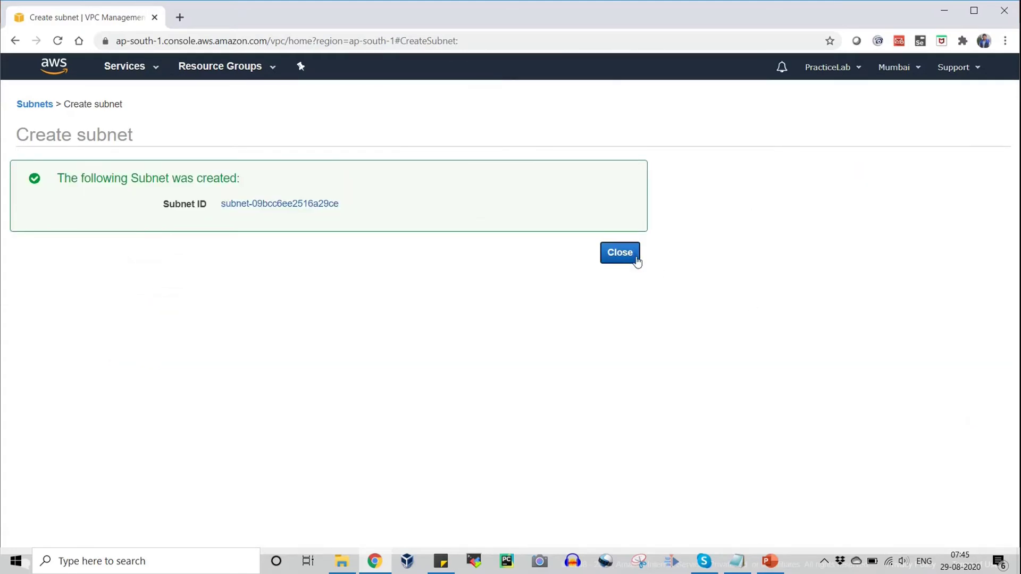
# - Start another subnet and give it the name tag mynetwork-vpc-sb-DB-1a
pyautogui.click(221, 102)
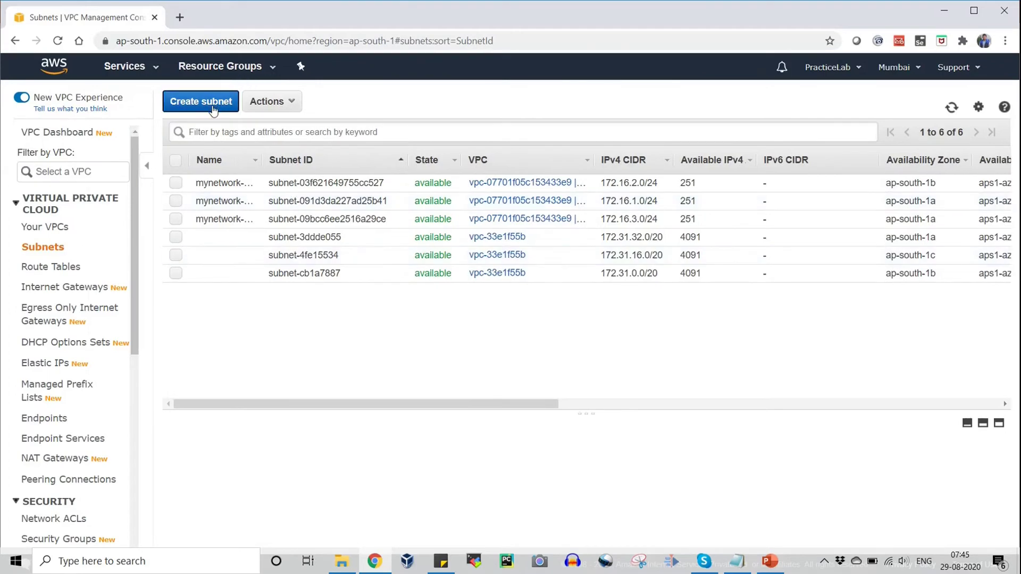
pyautogui.click(244, 196)
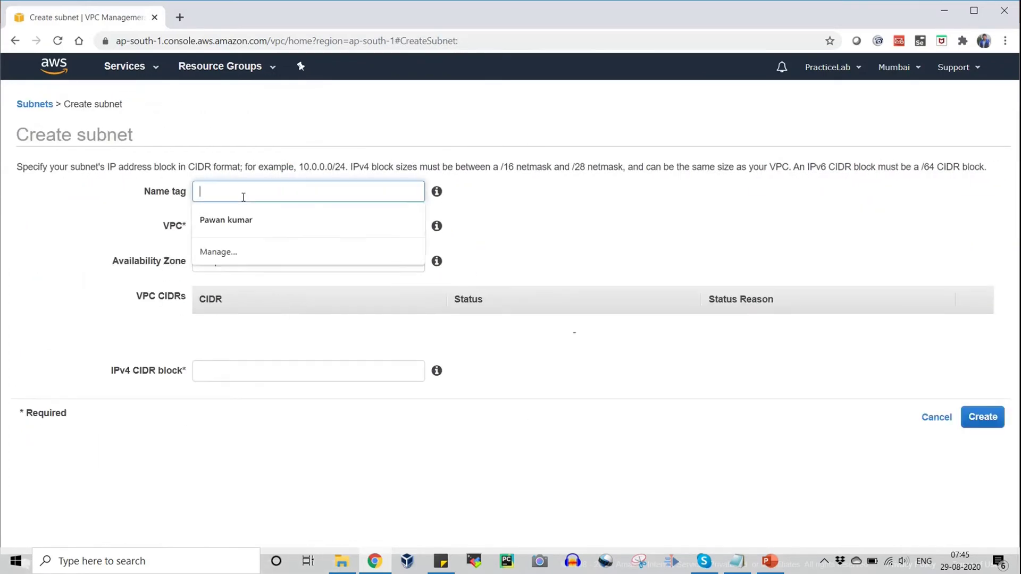
pyautogui.write('mynetwork-vpc-sb')
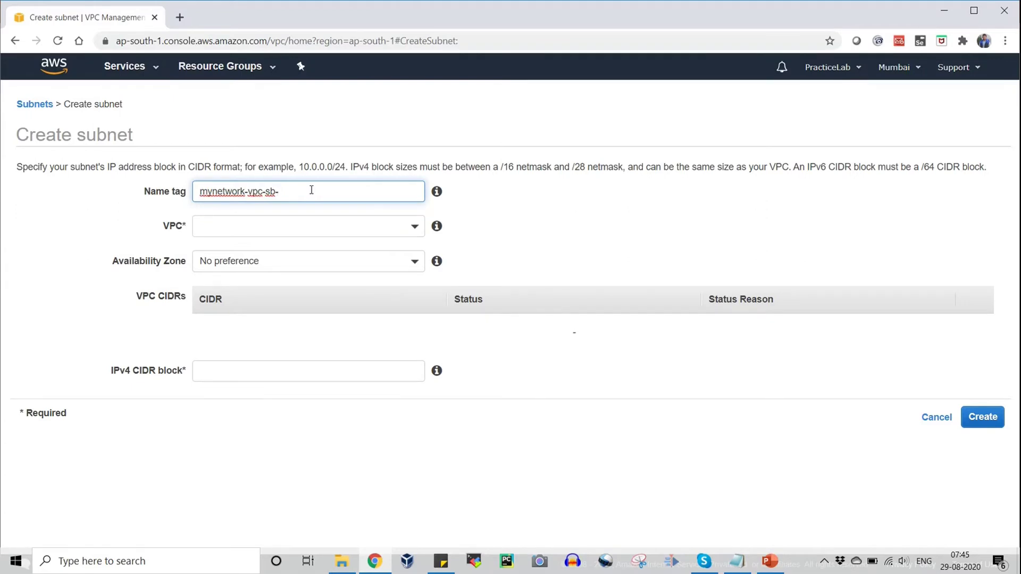
pyautogui.write('-DB-1a')
# - Assign the DB-1a subnet to mynetwork-vpc and place it in the ap-south-1a availability zone
pyautogui.click(336, 225)
pyautogui.click(275, 282)
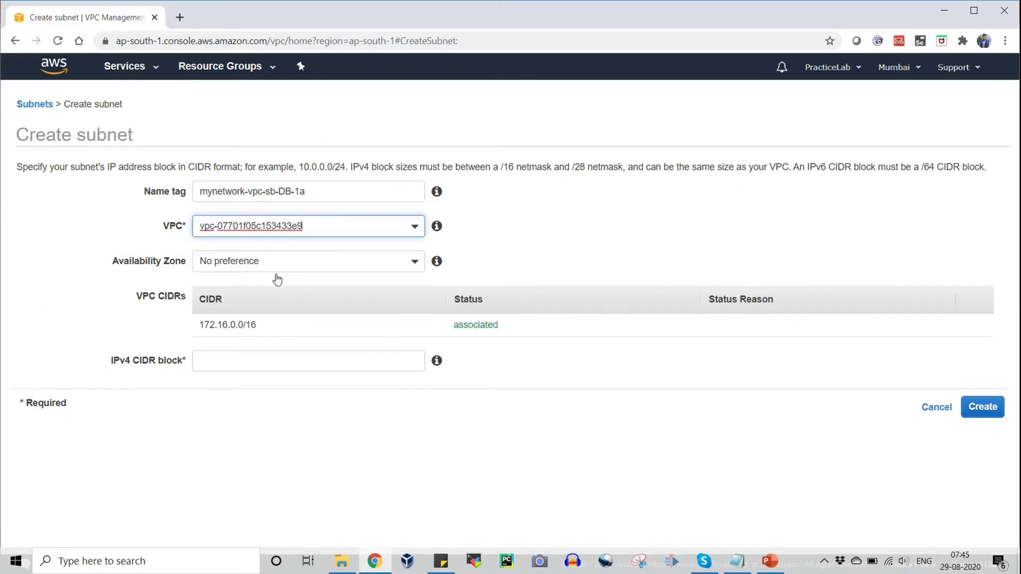
pyautogui.click(268, 264)
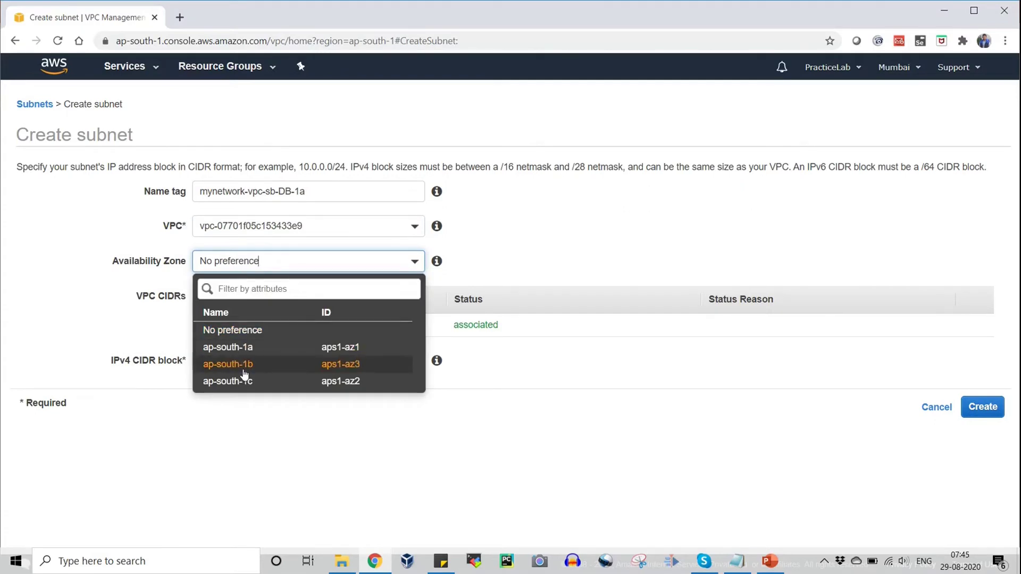
pyautogui.click(241, 349)
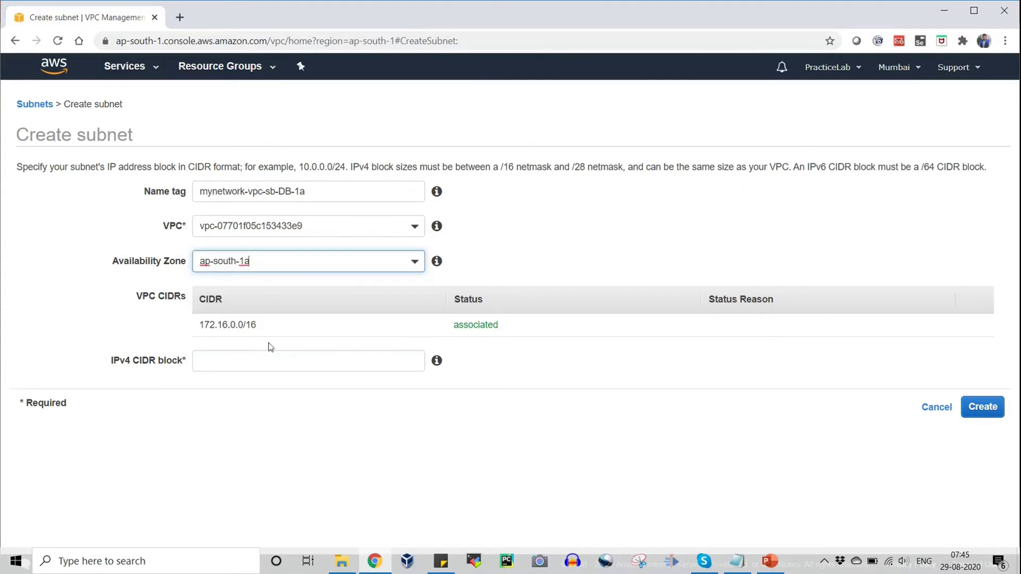
# - Set the DB-1a subnet's IPv4 CIDR block to 172.16.5.0/24 and create it, closing the confirmation
pyautogui.click(240, 359)
pyautogui.write('172')
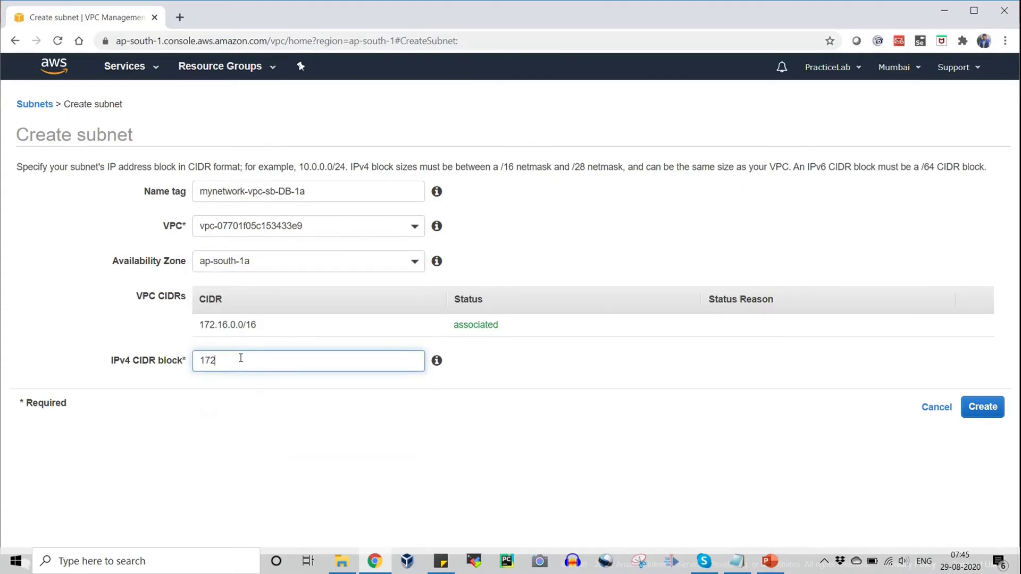
pyautogui.write('.16.5.0/24')
pyautogui.click(984, 408)
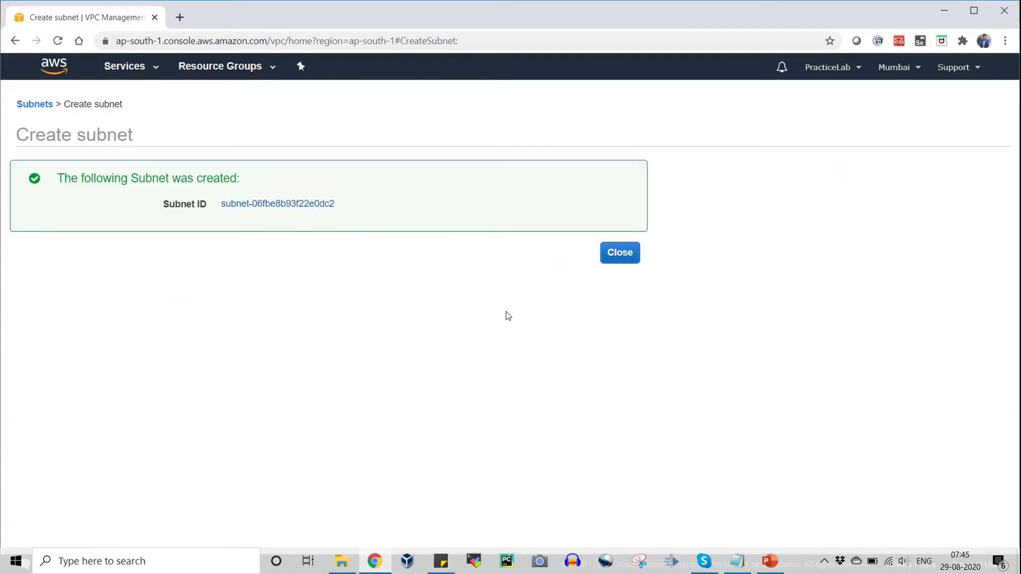
pyautogui.click(618, 254)
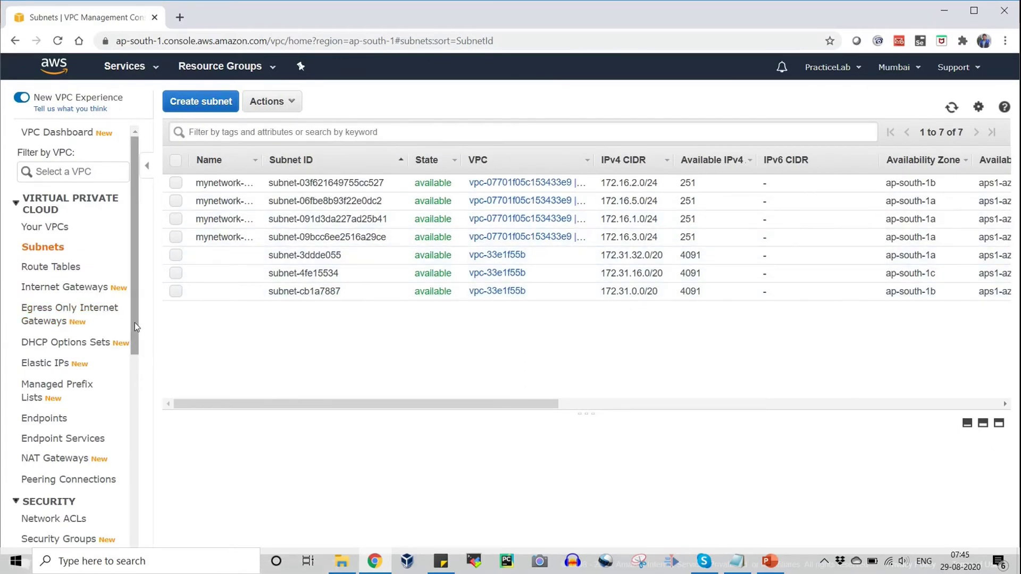
# - Go to the route tables and start a new one with the name tag mynetwork-vpc-public-RT
pyautogui.scroll(-1, 134, 329)
pyautogui.moveTo(134, 330)
pyautogui.mouseDown()
pyautogui.moveTo(133, 352)
pyautogui.moveTo(129, 328)
pyautogui.mouseUp()
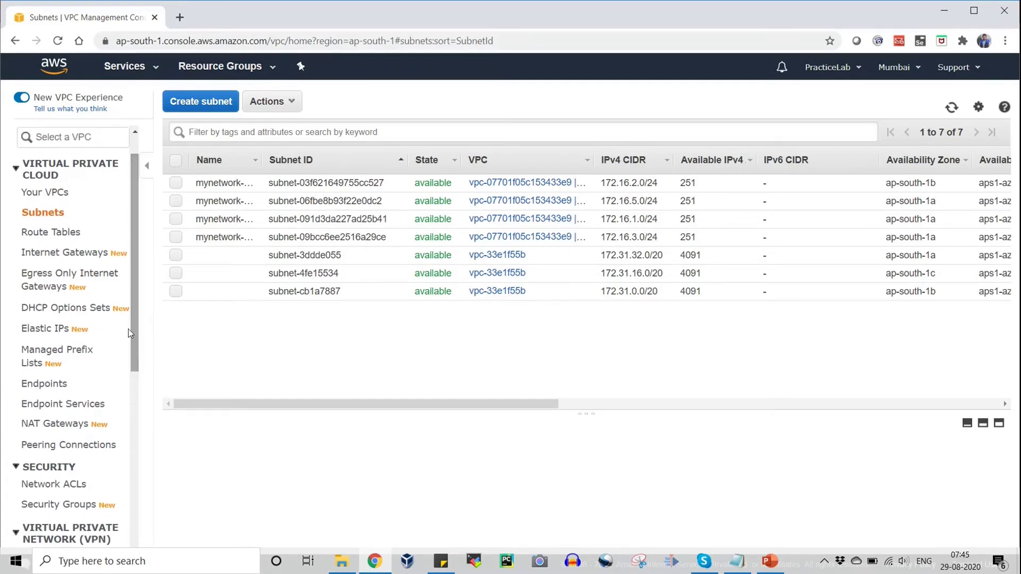
pyautogui.click(68, 230)
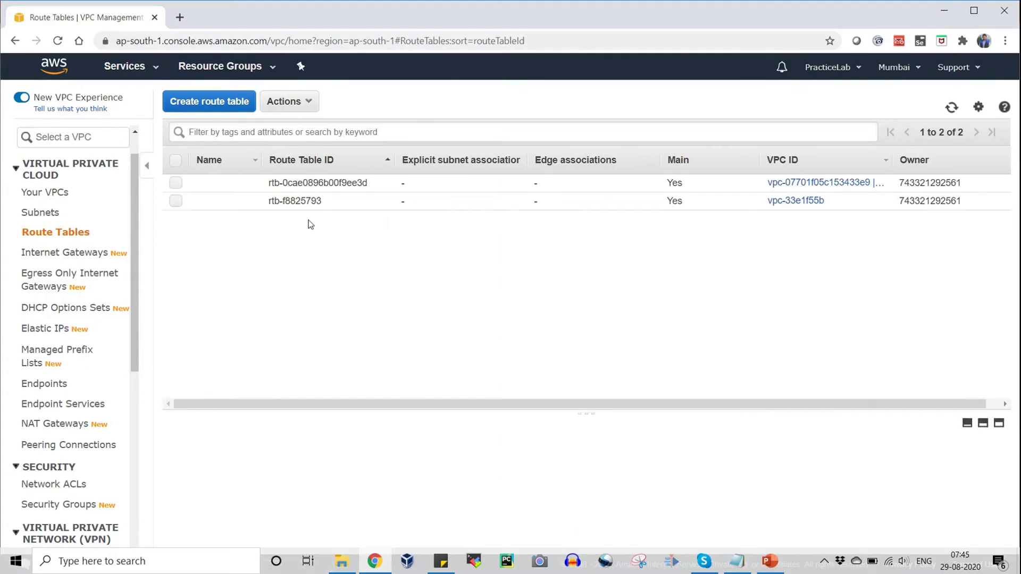
pyautogui.click(224, 101)
pyautogui.click(225, 189)
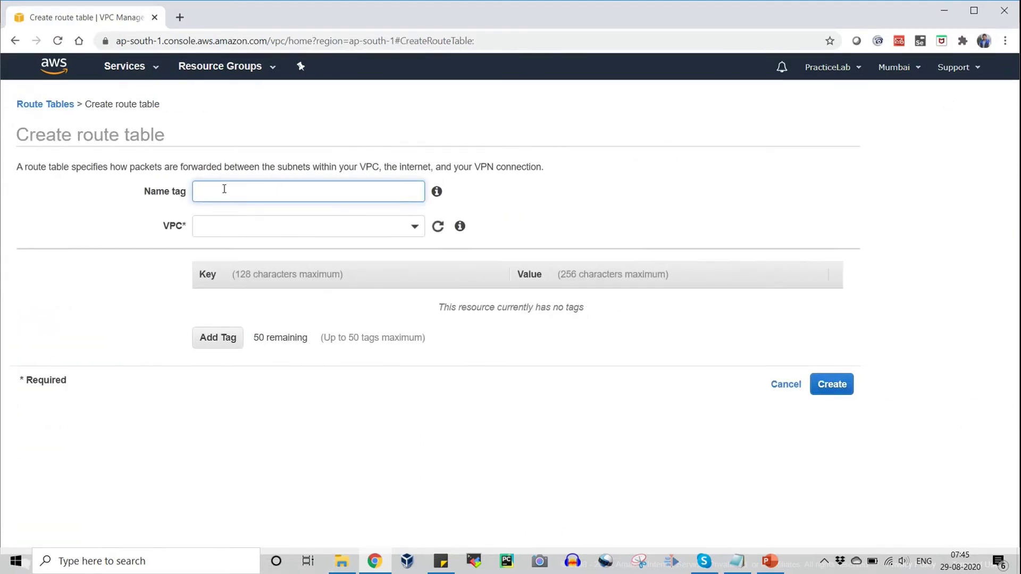
pyautogui.write('mynetwork-vpc-sb')
pyautogui.press('BackSpace')
pyautogui.press('BackSpace')
pyautogui.write('RT')
# - Assign the public route table to mynetwork-vpc and create it, closing the confirmation
pyautogui.click(310, 222)
pyautogui.click(275, 288)
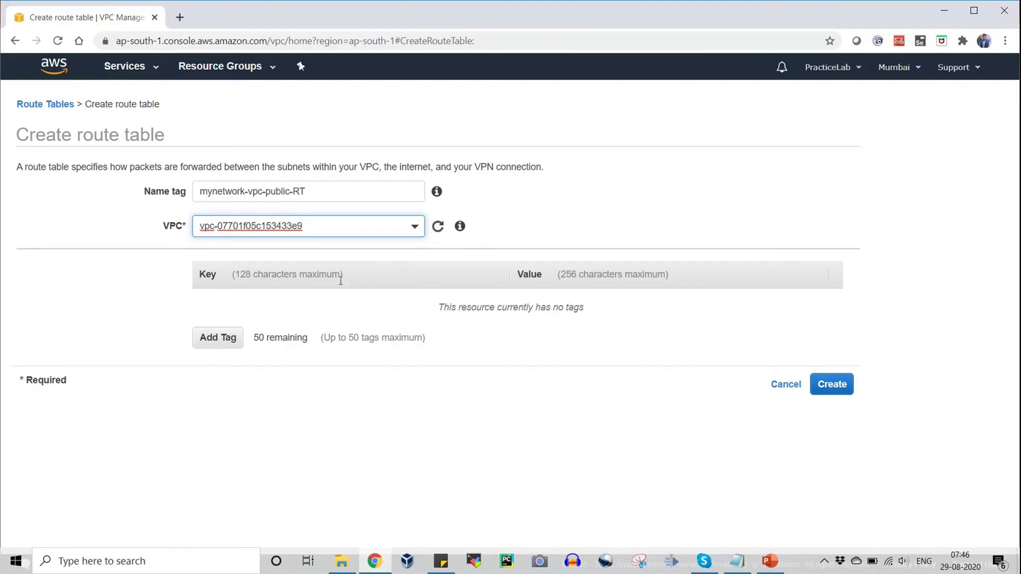
pyautogui.click(844, 384)
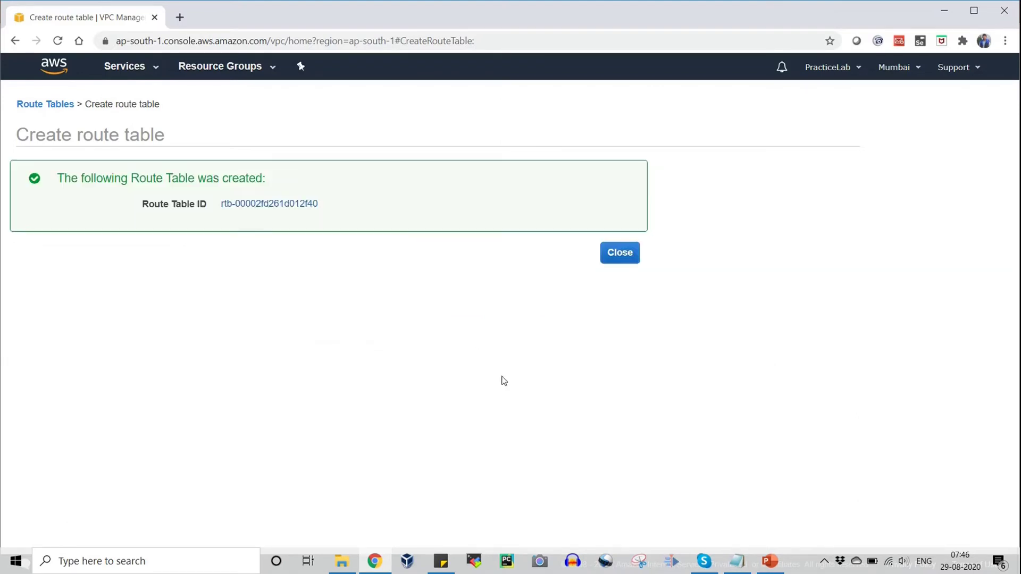
pyautogui.click(622, 253)
# - Start a second route table and give it the name tag mynetwork-vpc-private-RT
pyautogui.click(220, 107)
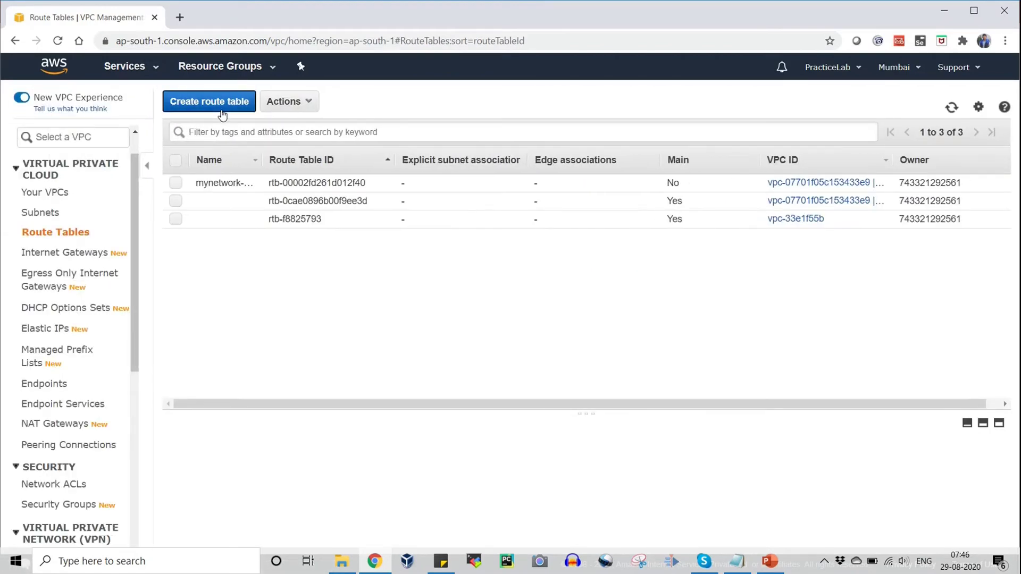
pyautogui.click(237, 186)
pyautogui.write('mynetwork-vpc-sb')
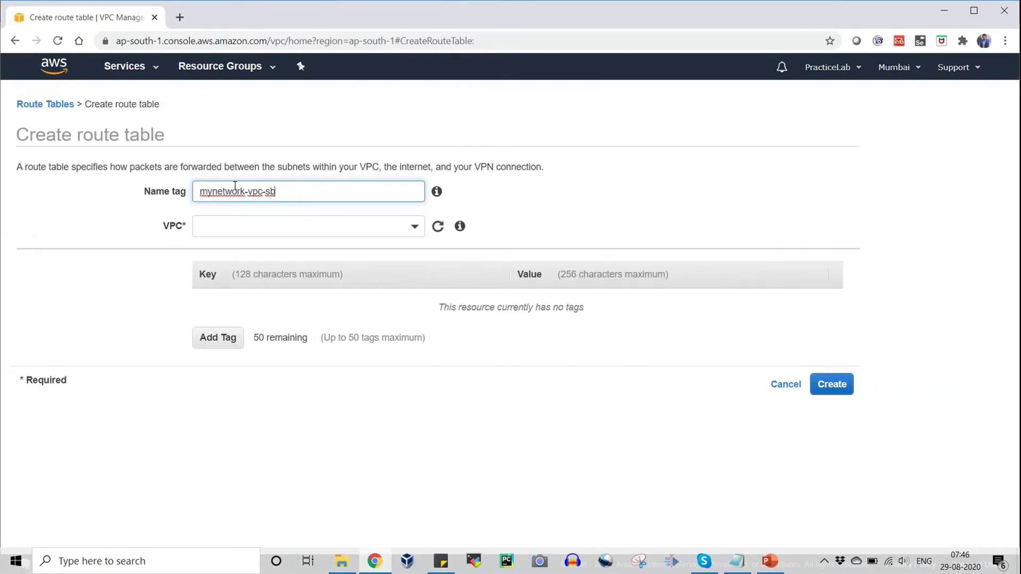
pyautogui.press('BackSpace')
pyautogui.press('BackSpace')
# - Create the private route table in mynetwork-vpc and widen the Name column of the route table list
pyautogui.click(340, 221)
pyautogui.click(341, 283)
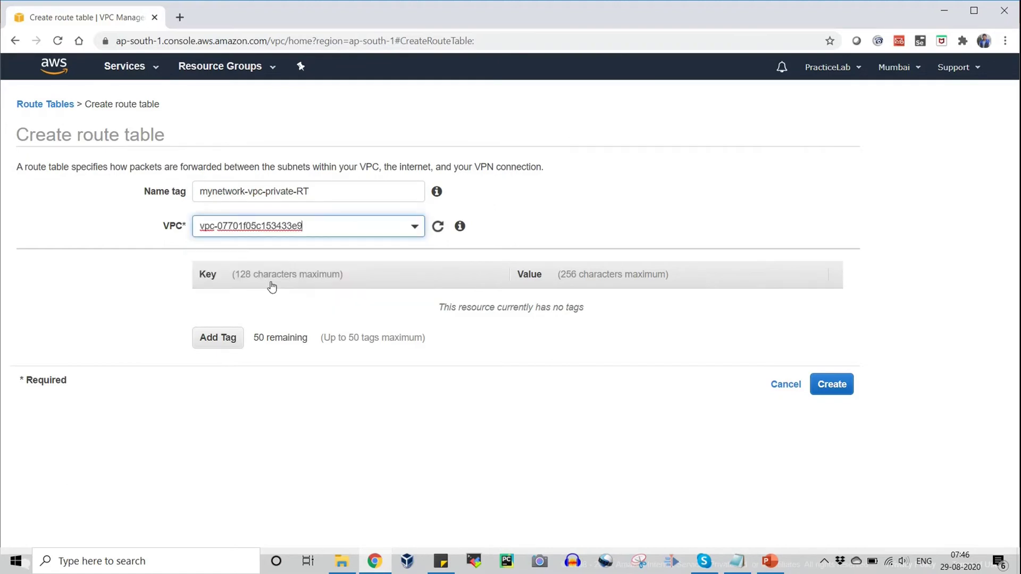
pyautogui.click(833, 386)
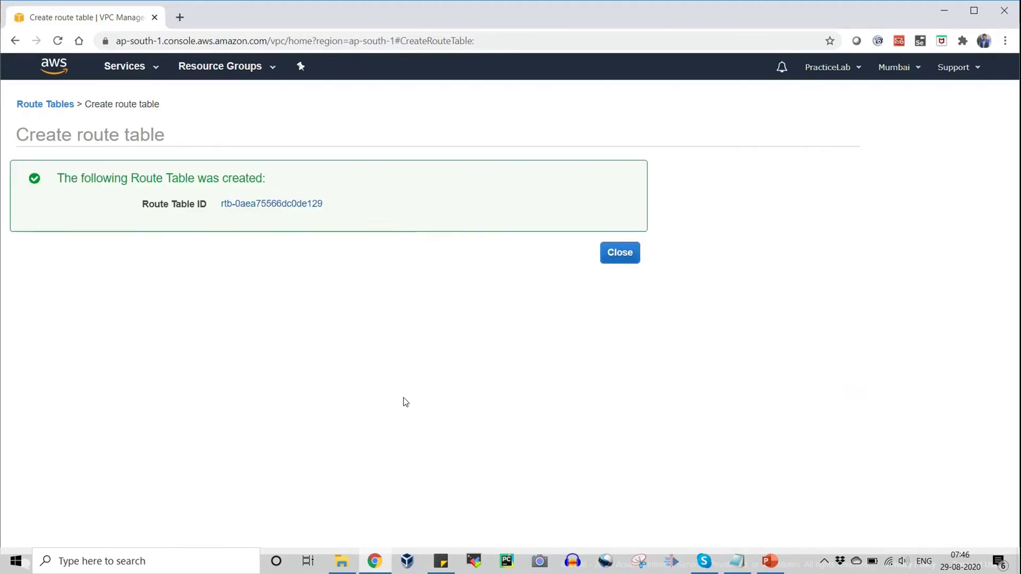
pyautogui.click(620, 253)
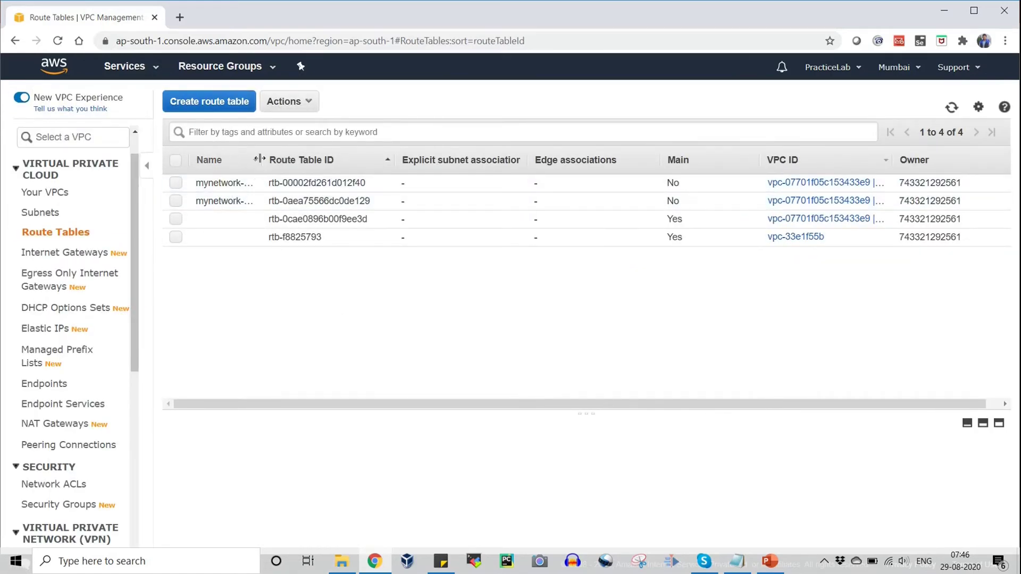
pyautogui.moveTo(263, 160); pyautogui.dragTo(265, 160)
pyautogui.moveTo(359, 175); pyautogui.dragTo(358, 175)
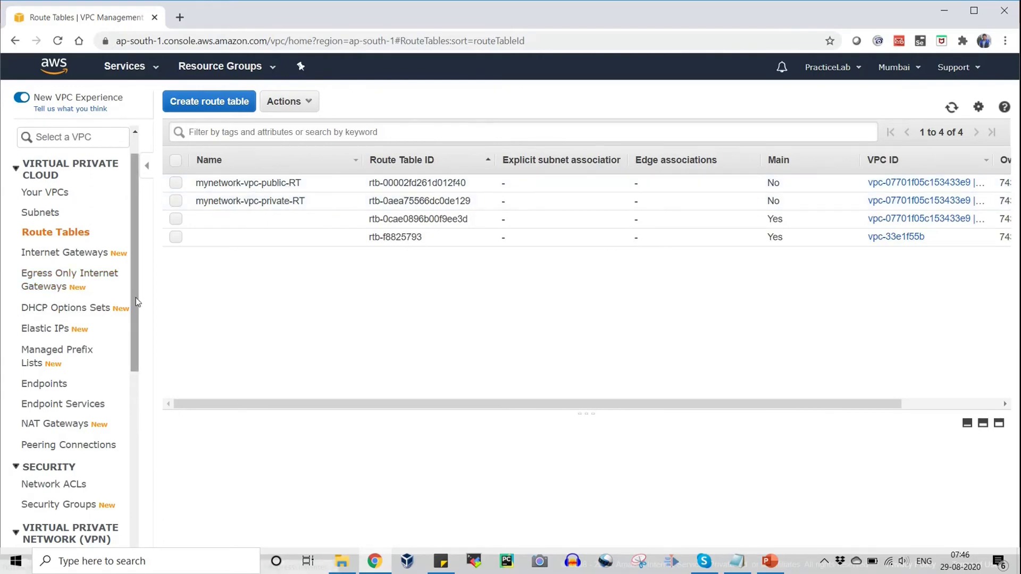
# - Create an internet gateway with the name tag mynetwork-vpc-IG
pyautogui.moveTo(137, 308)
pyautogui.mouseDown()
pyautogui.moveTo(133, 525)
pyautogui.moveTo(125, 317)
pyautogui.mouseUp()
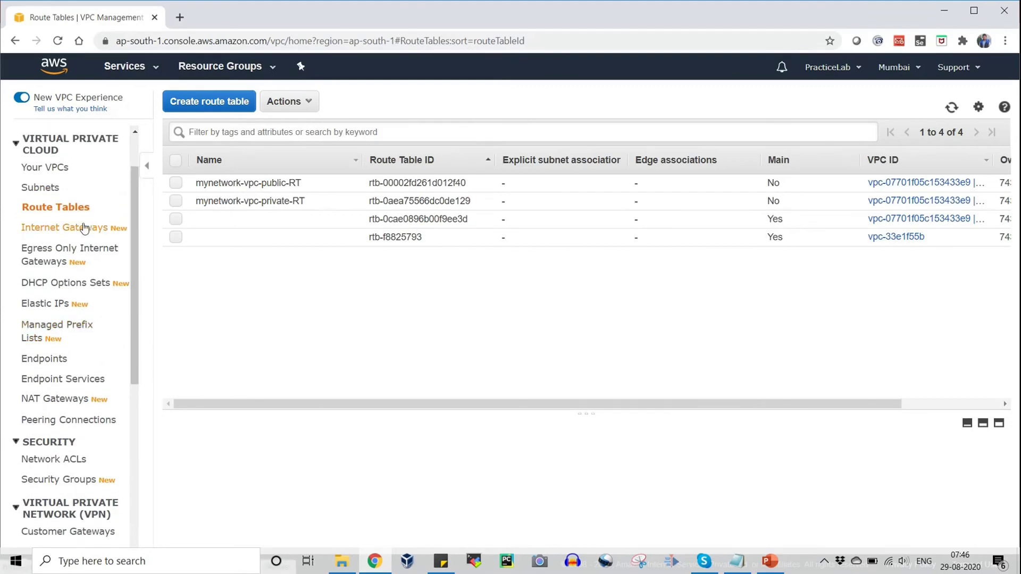
pyautogui.click(69, 230)
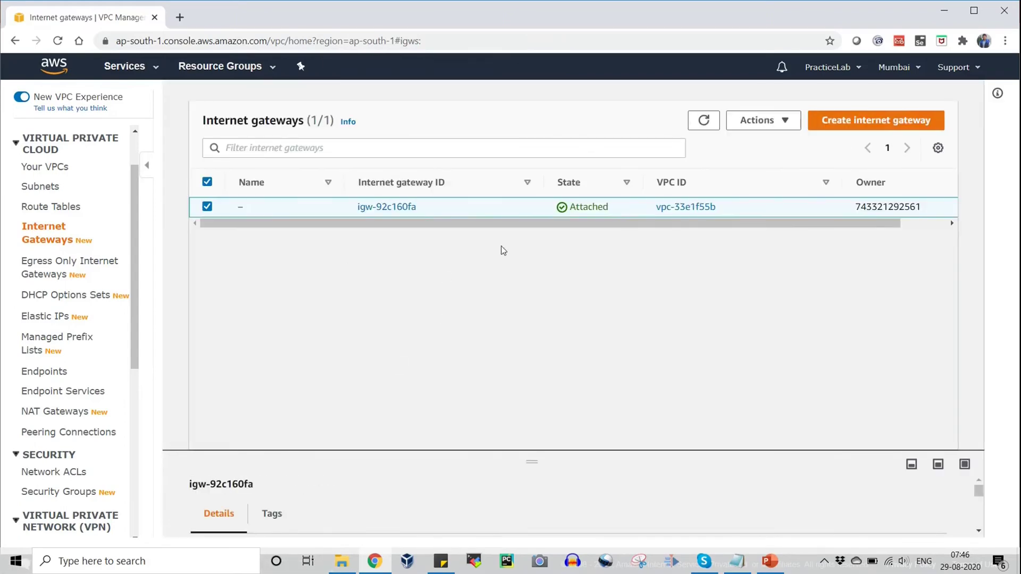
pyautogui.click(850, 126)
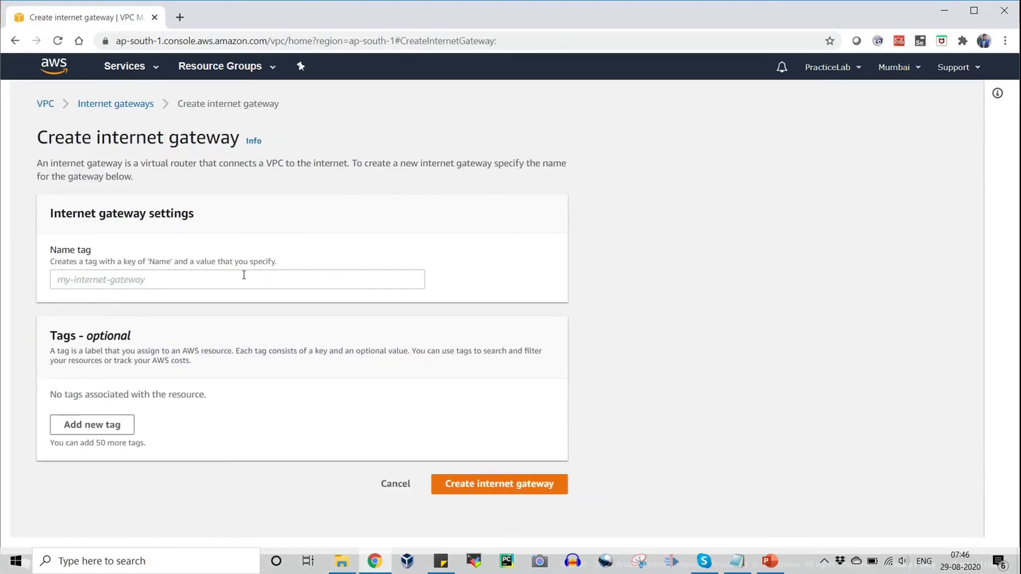
pyautogui.click(157, 283)
pyautogui.write('mynetwork-vpc-sb')
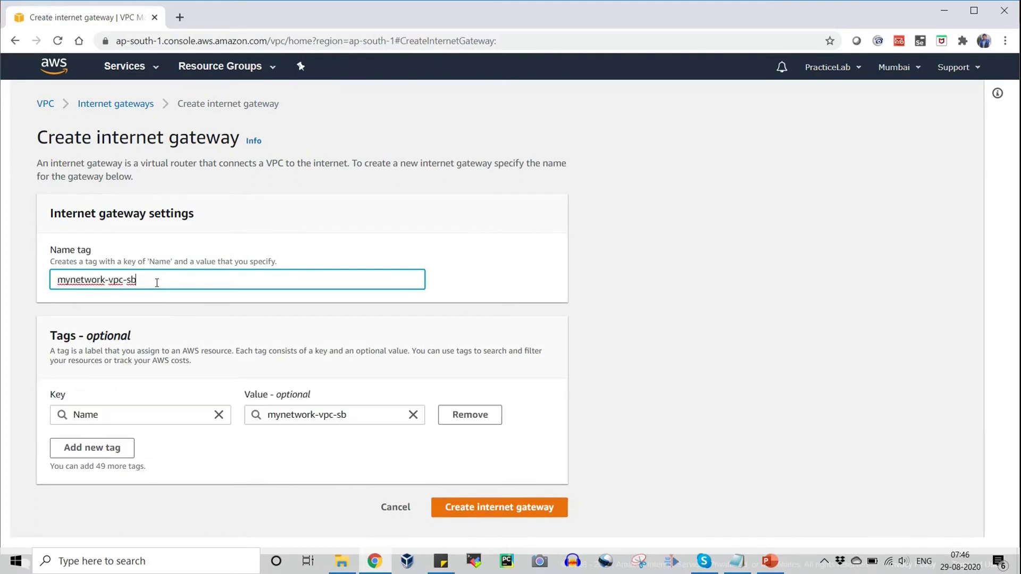
pyautogui.press('BackSpace')
pyautogui.press('BackSpace')
pyautogui.write('IGWG')
pyautogui.press('BackSpace')
pyautogui.press('BackSpace')
pyautogui.write('G')
pyautogui.click(504, 508)
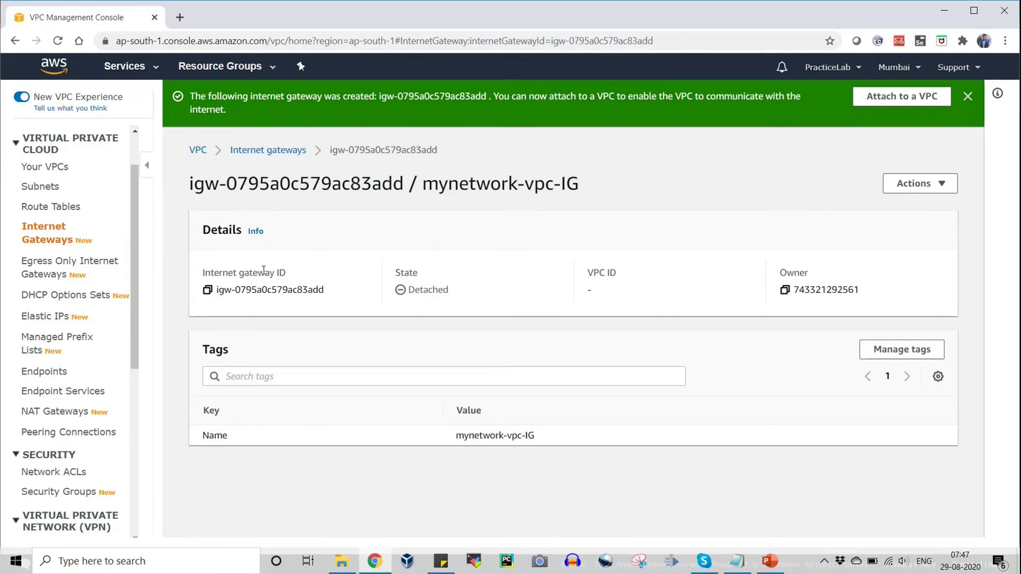
# - Attach the mynetwork-vpc-IG internet gateway to mynetwork-vpc
pyautogui.click(908, 187)
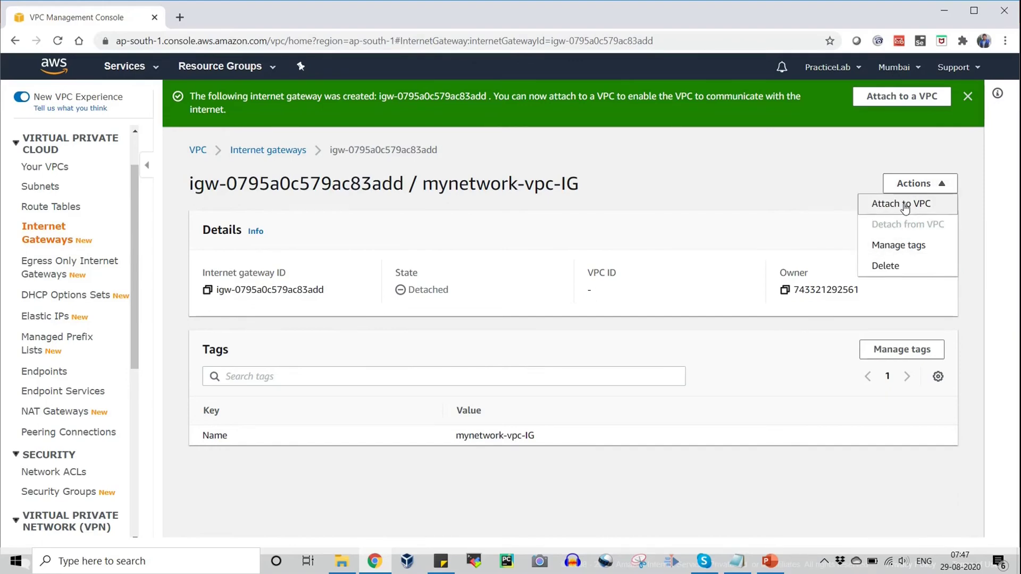
pyautogui.click(904, 204)
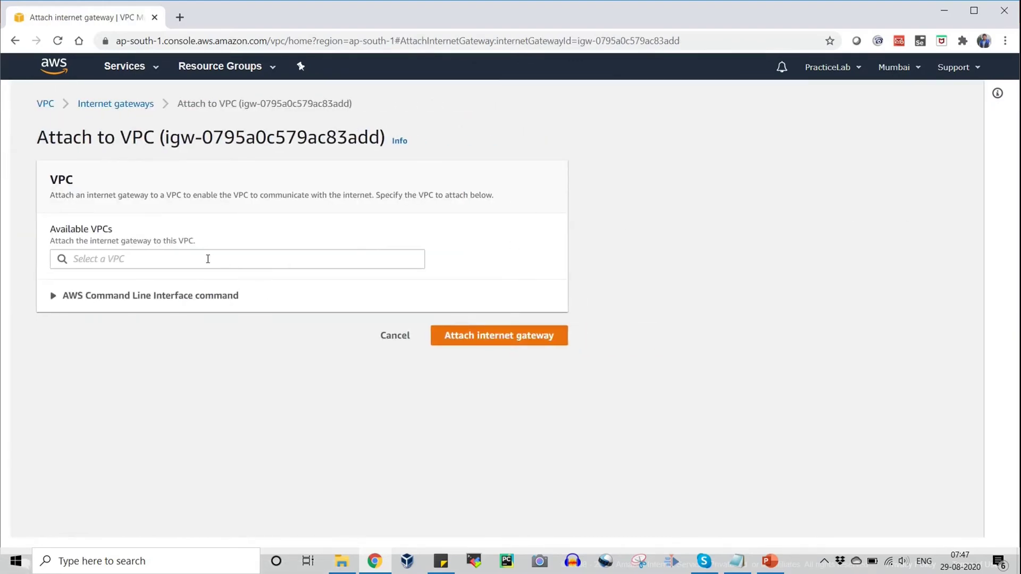
pyautogui.click(208, 259)
pyautogui.click(191, 281)
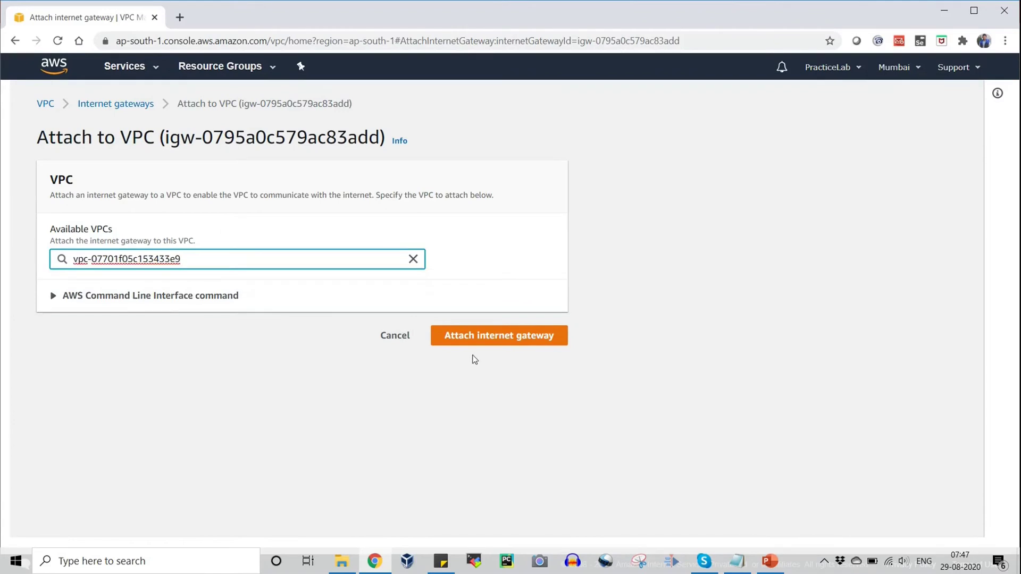
pyautogui.click(504, 342)
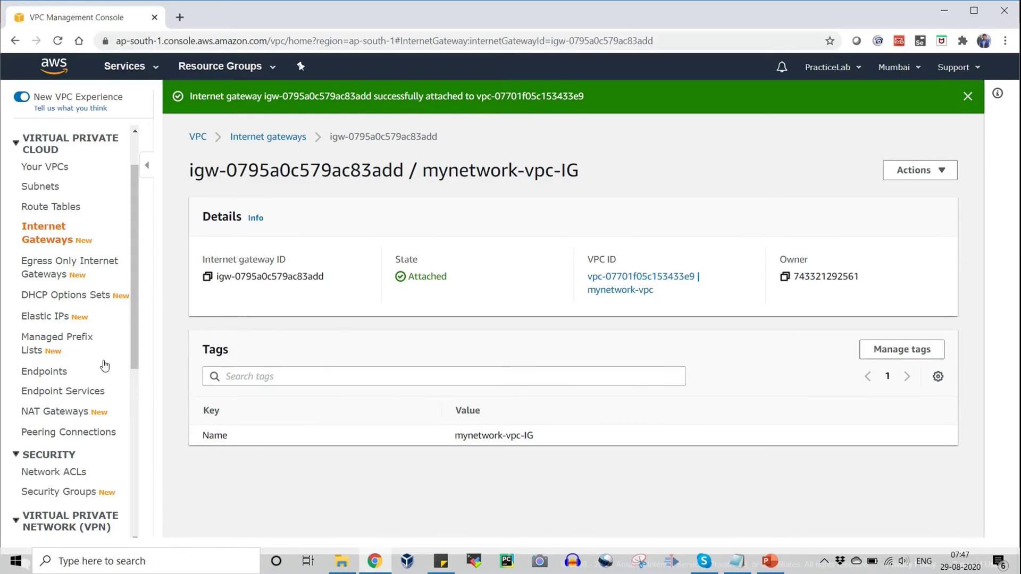
# - Open the routes of the route table mynetwork-vpc-public-RT for editing
pyautogui.click(55, 212)
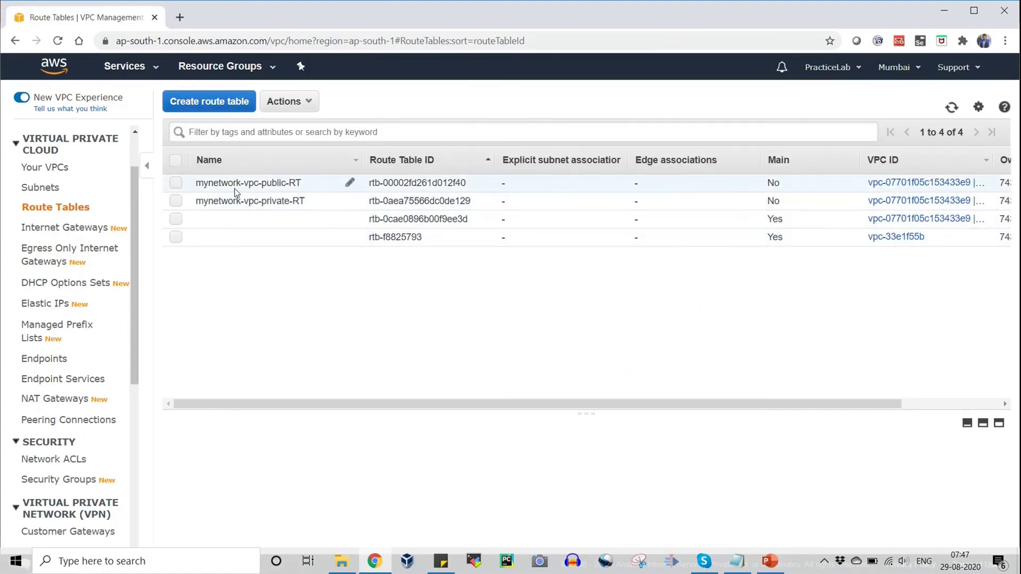
pyautogui.click(233, 184)
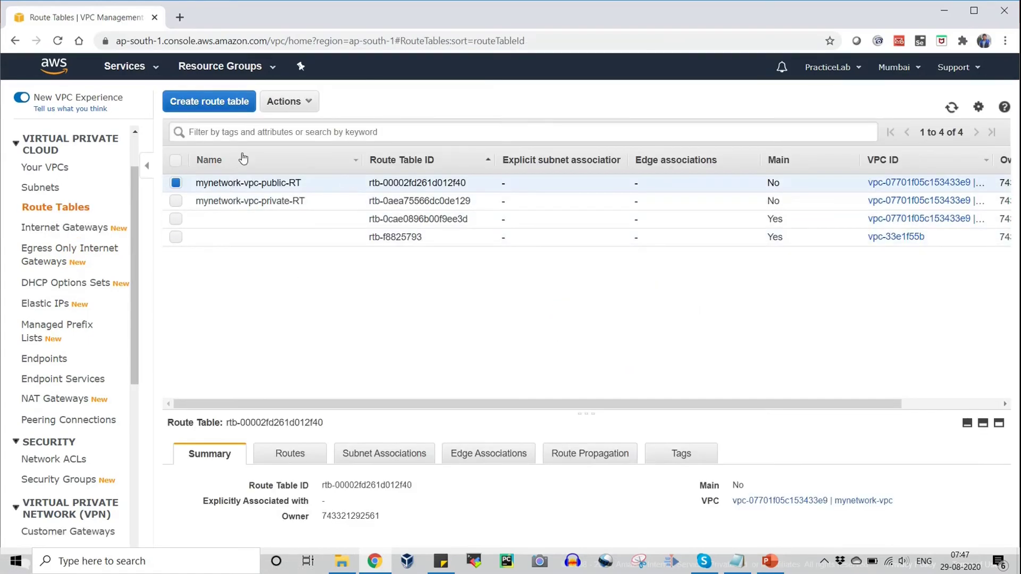
pyautogui.click(304, 101)
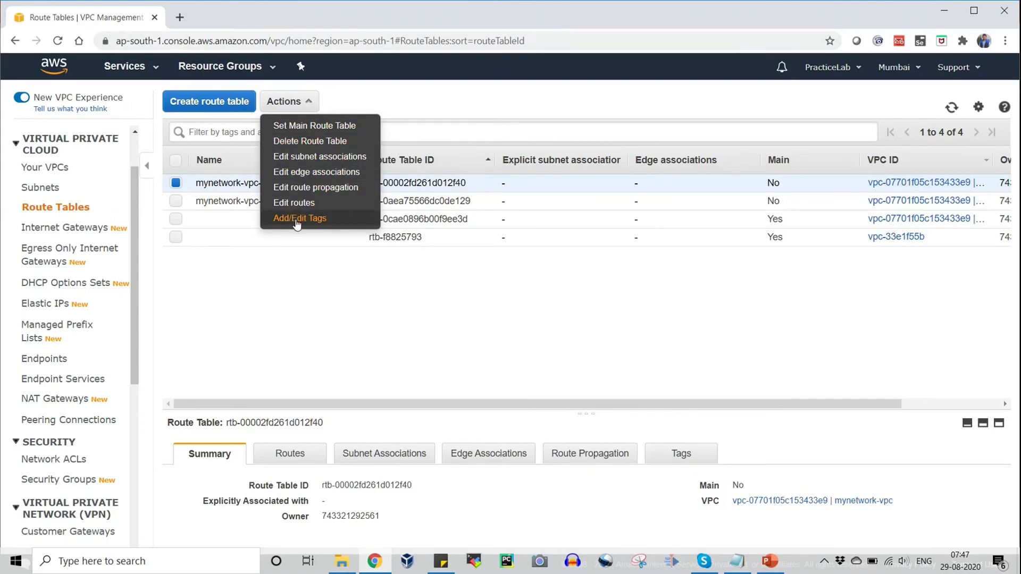
pyautogui.click(294, 203)
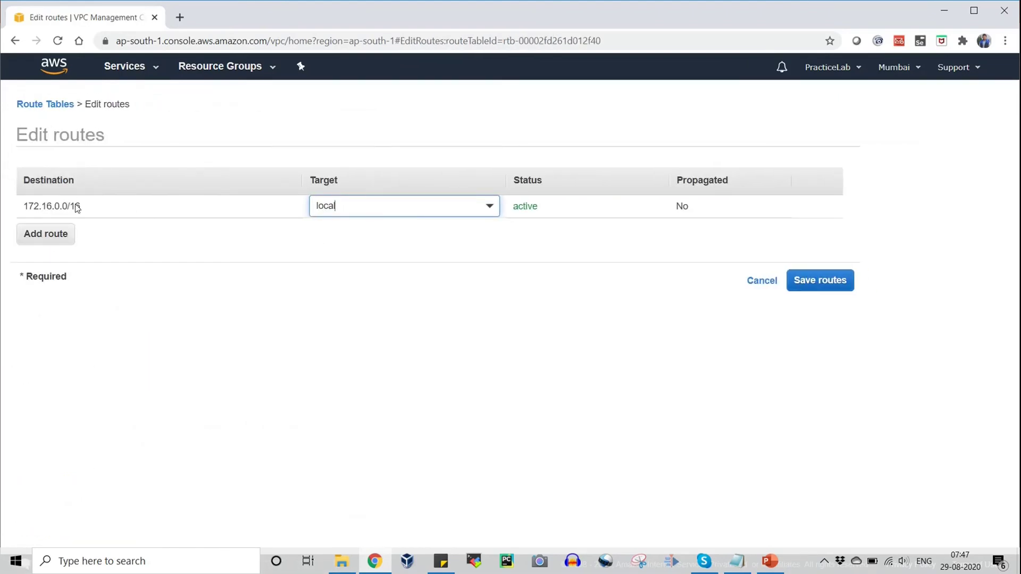
pyautogui.click(488, 208)
pyautogui.click(417, 287)
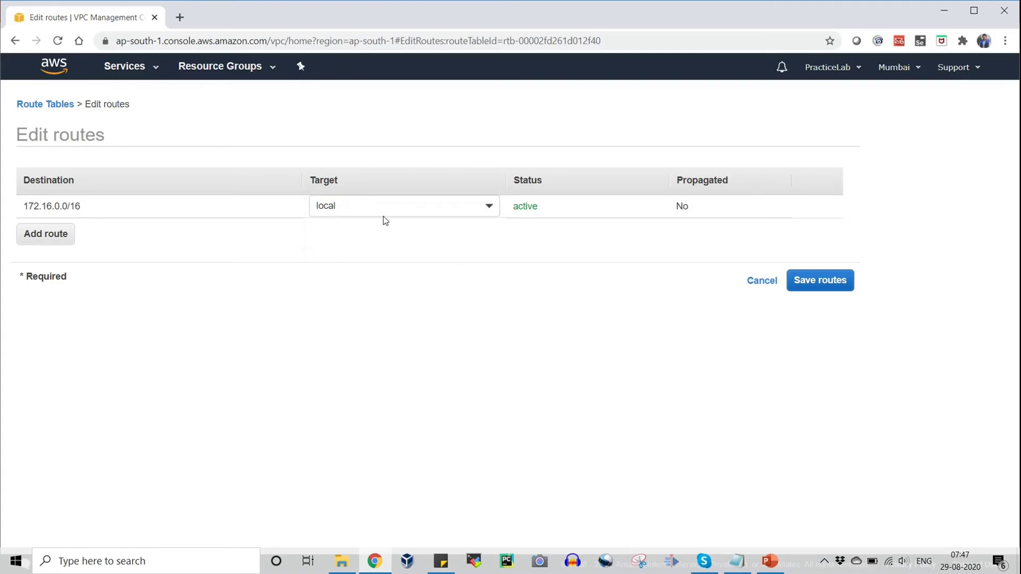
pyautogui.click(379, 207)
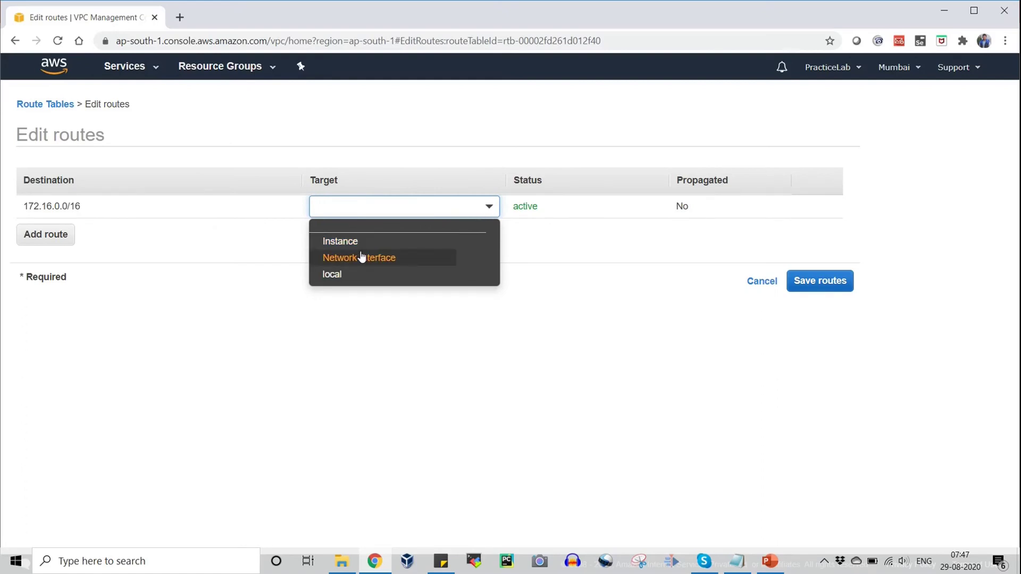
pyautogui.write('eni-')
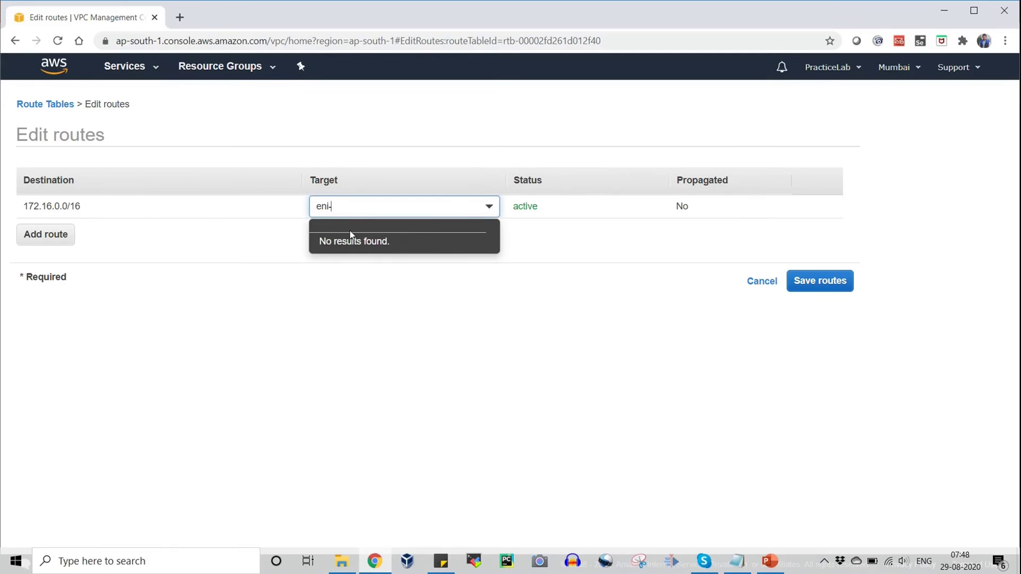
pyautogui.click(465, 279)
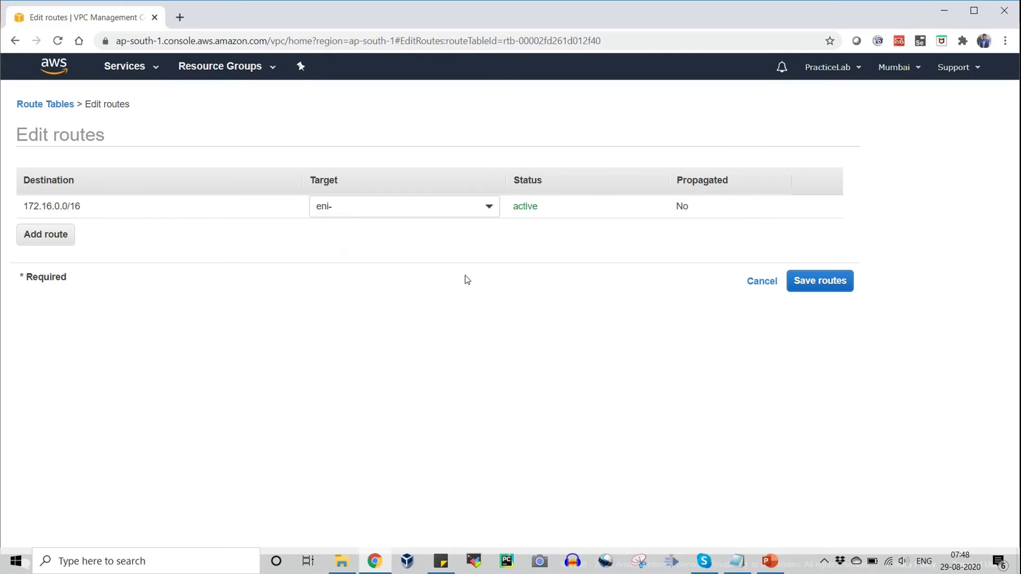
pyautogui.doubleClick(377, 210)
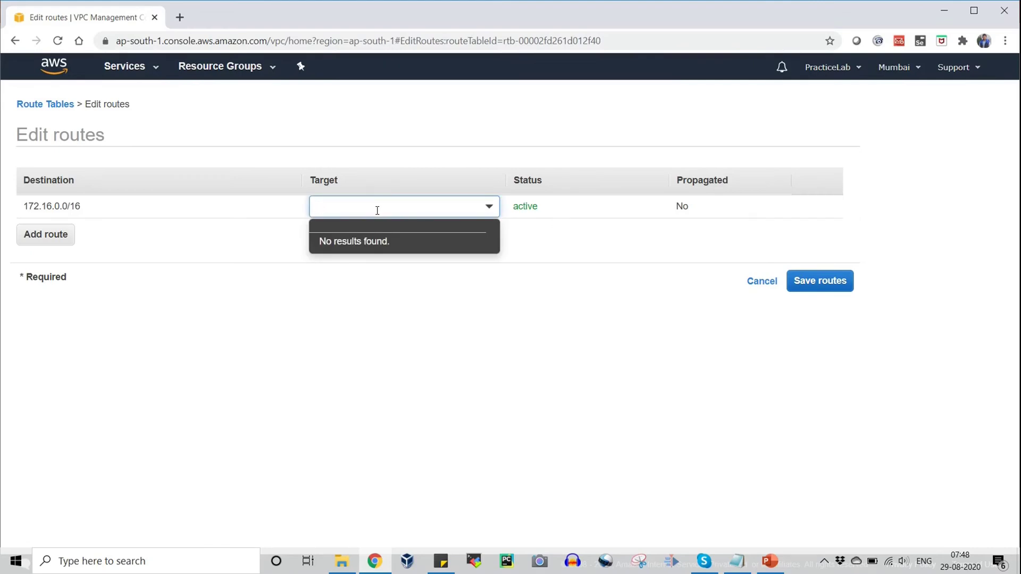
pyautogui.write('local')
pyautogui.click(336, 257)
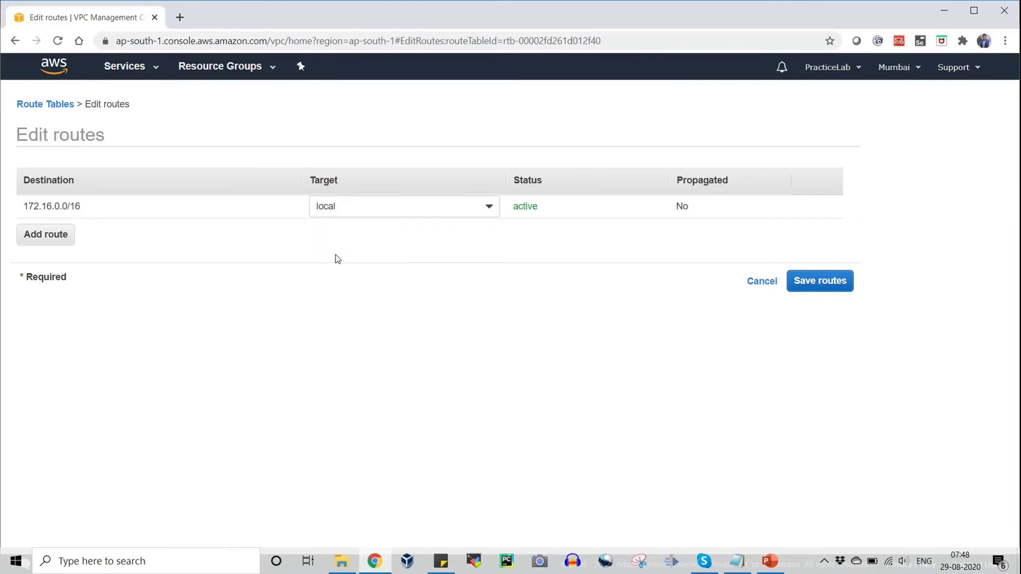
# - Add a route for destination 0.0.0.0/0 targeting the internet gateway mynetwork-vpc-IG, save the routes and close the confirmation
pyautogui.click(43, 242)
pyautogui.write('0.')
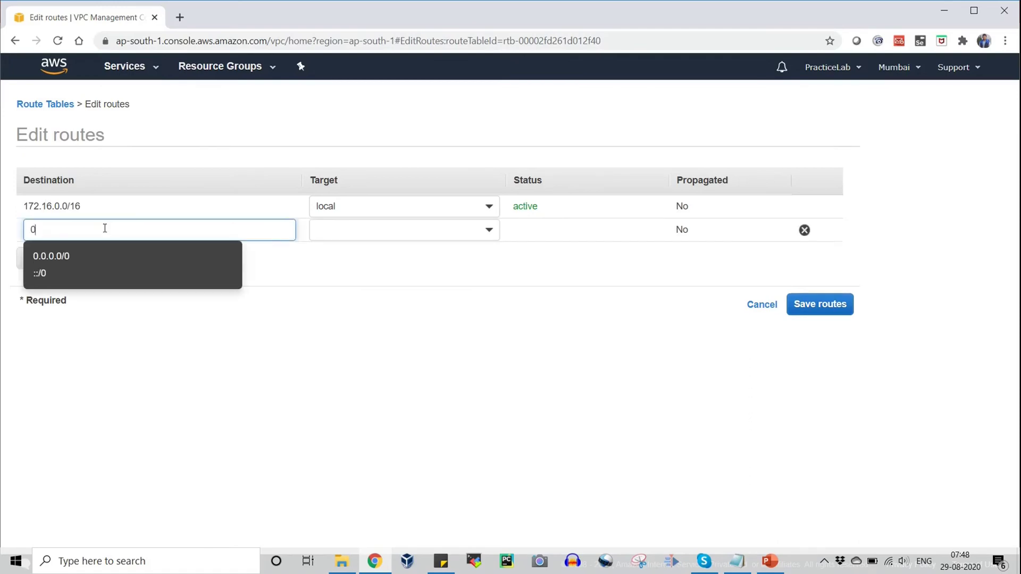
pyautogui.click(84, 257)
pyautogui.click(379, 231)
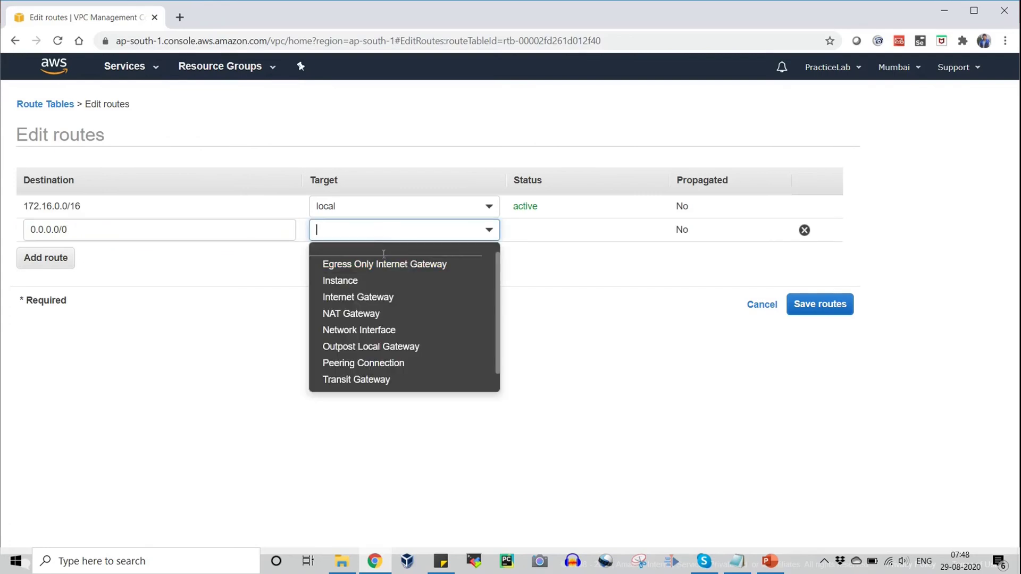
pyautogui.click(356, 296)
pyautogui.click(427, 271)
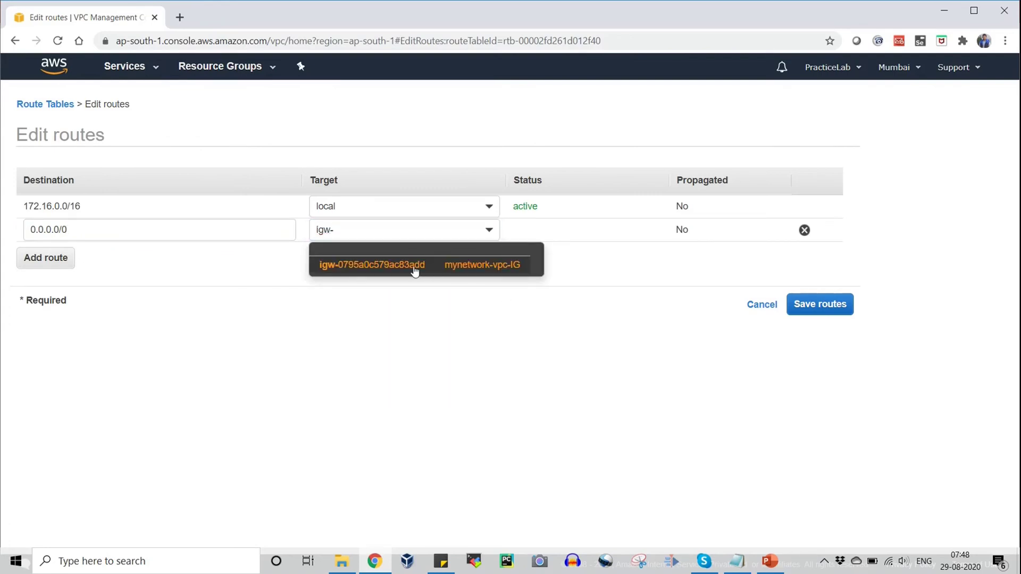
pyautogui.click(828, 311)
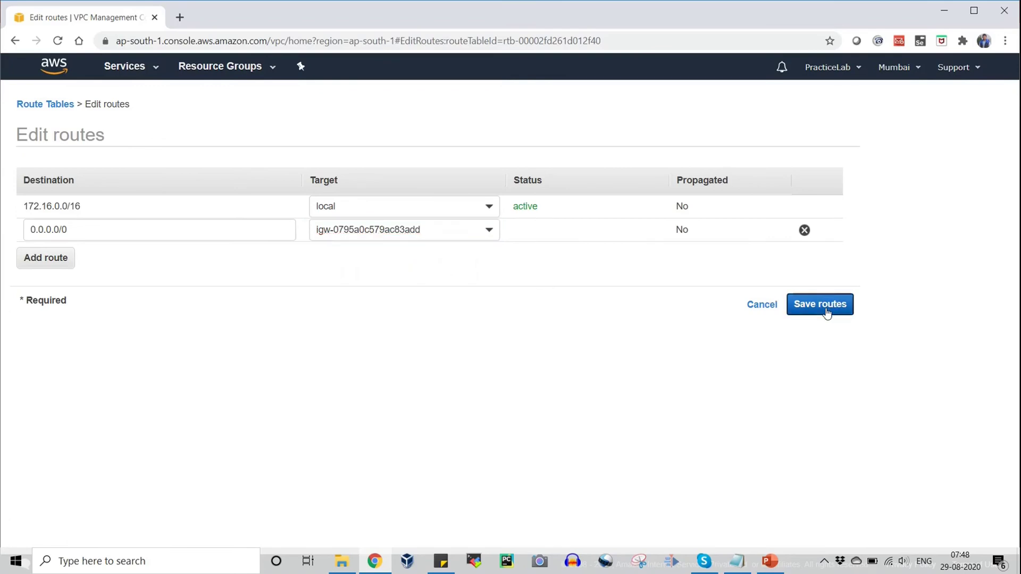
pyautogui.click(633, 223)
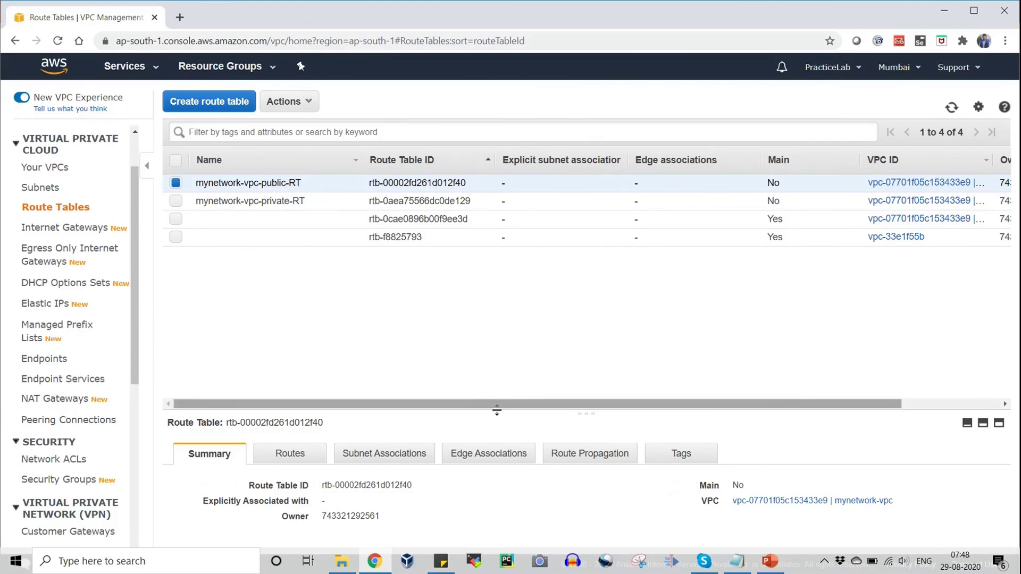
# - Review the public route table's routes in an enlarged details pane and associate the subnets 172.16.1.0/24 and 172.16.2.0/24 with it
pyautogui.moveTo(496, 410); pyautogui.dragTo(489, 312)
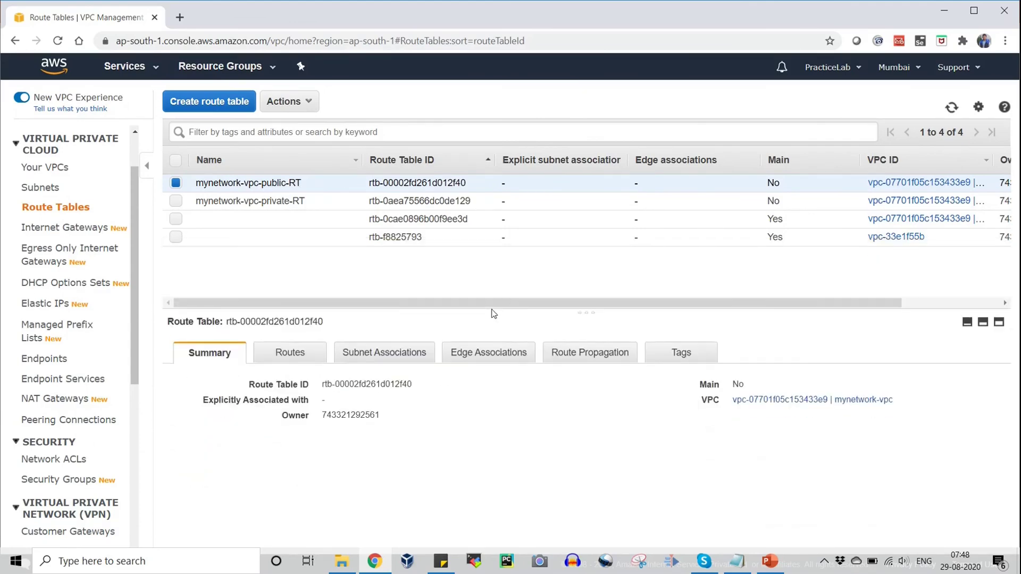
pyautogui.click(307, 357)
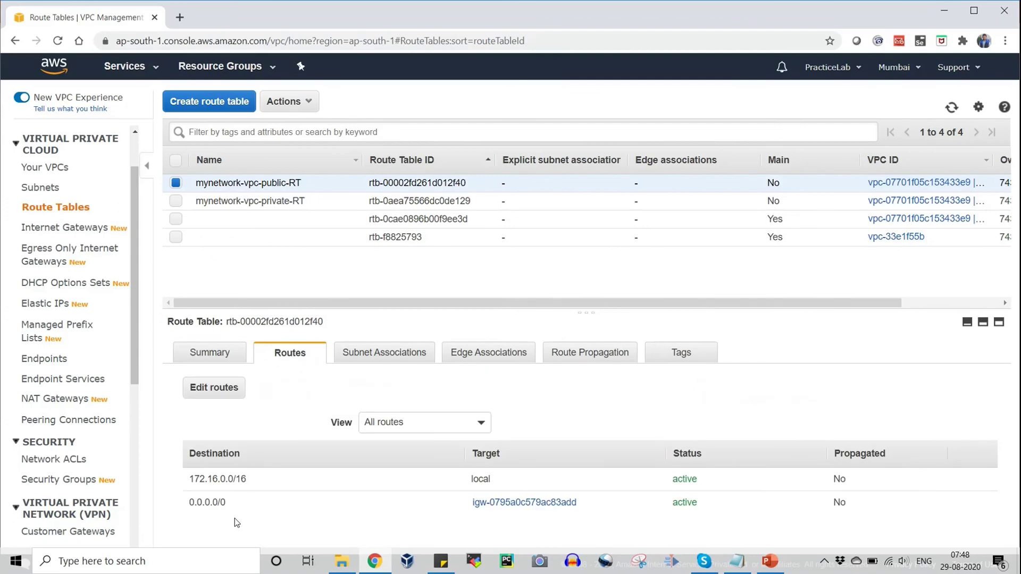
pyautogui.click(375, 357)
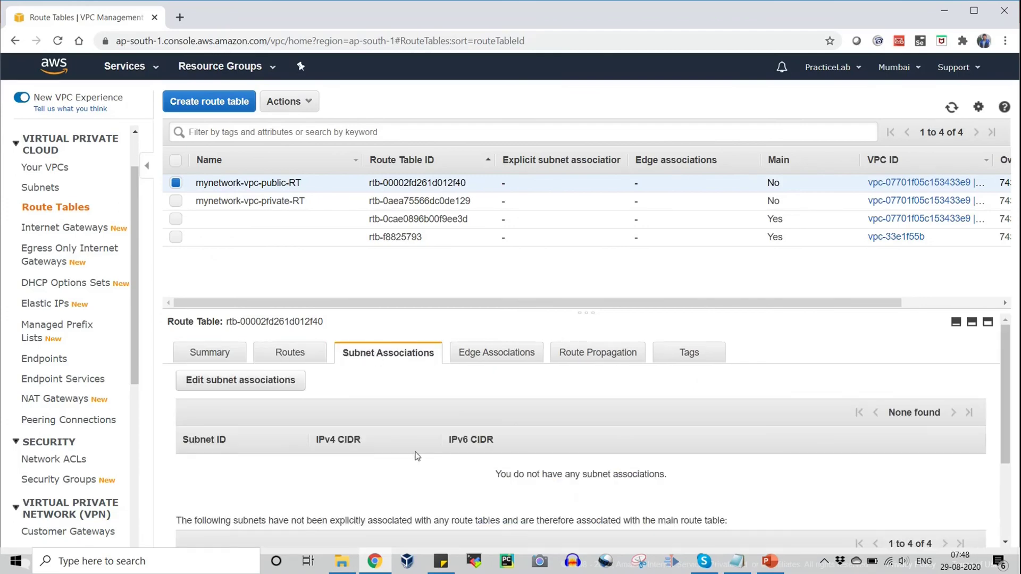
pyautogui.scroll(-3, 418, 456)
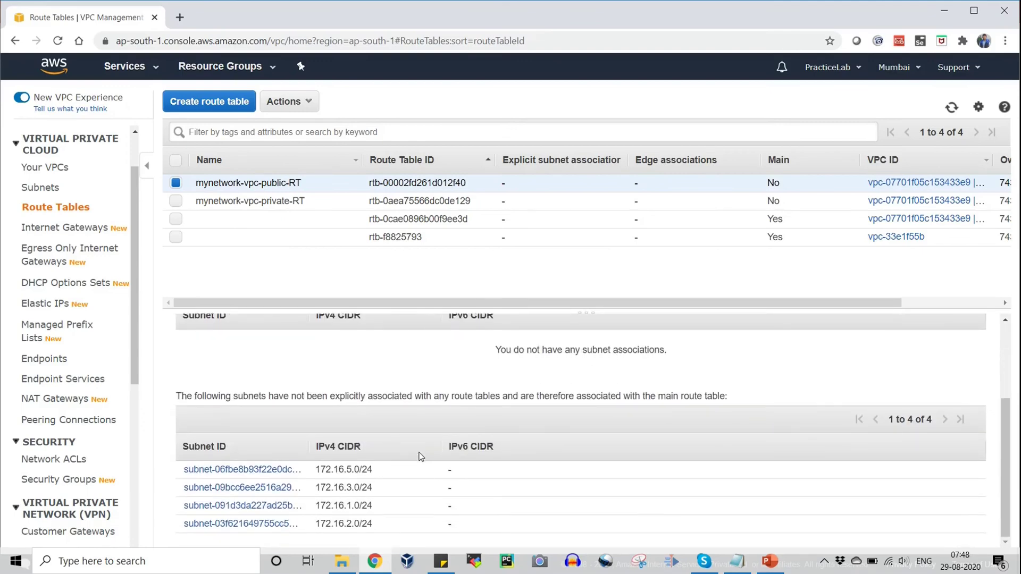
pyautogui.scroll(3, 446, 488)
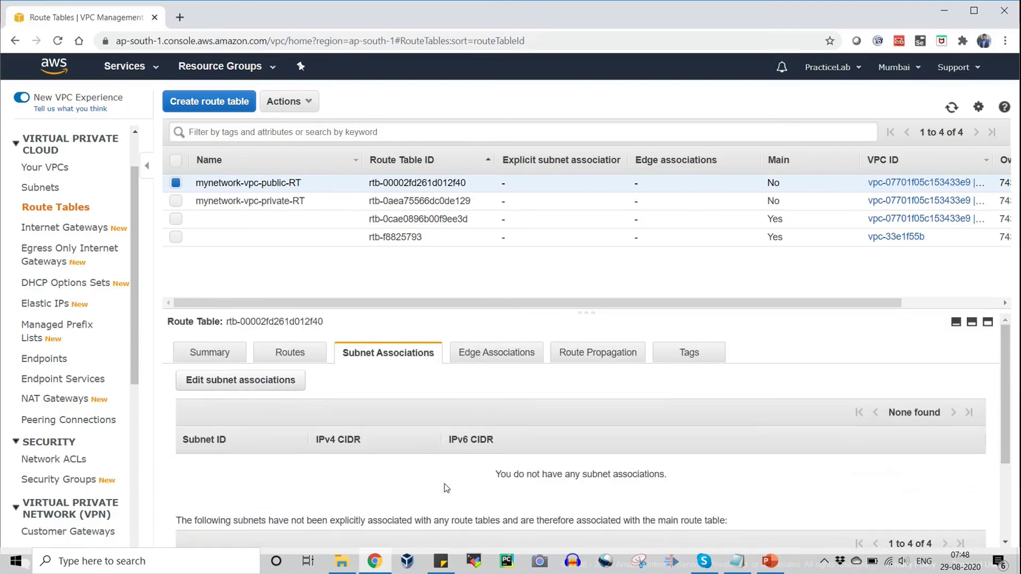
pyautogui.click(280, 382)
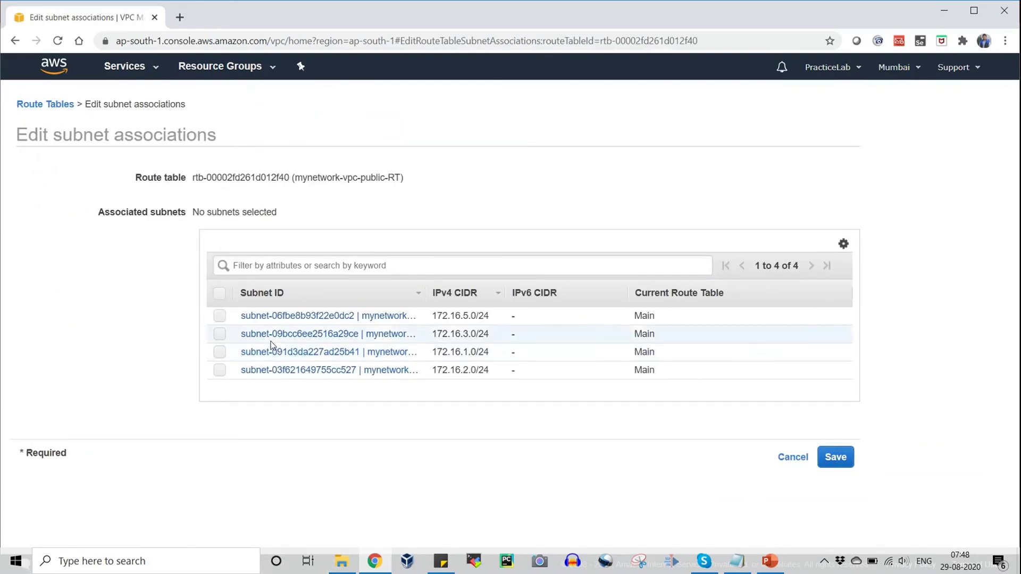
pyautogui.click(220, 352)
pyautogui.click(219, 373)
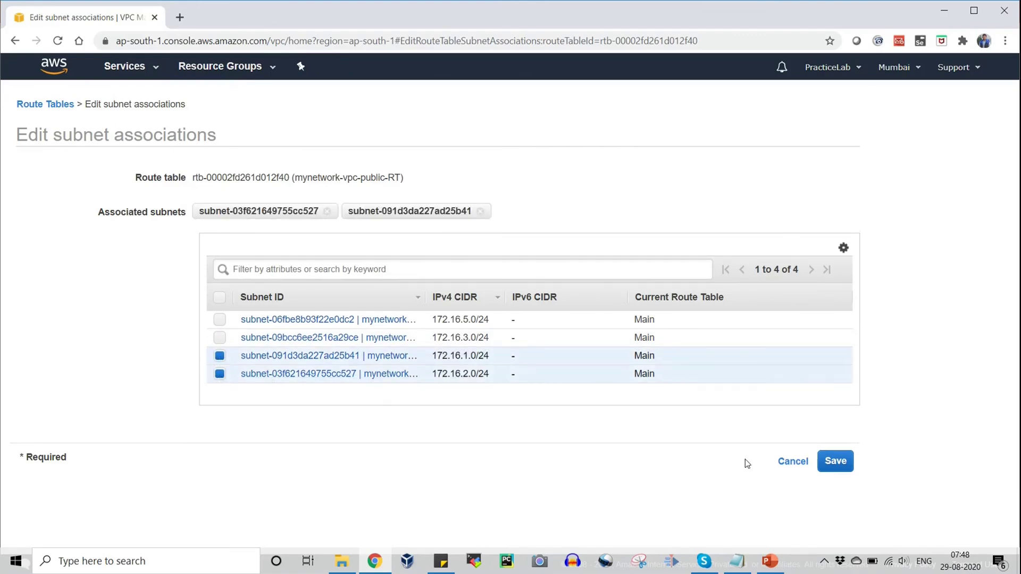
pyautogui.click(842, 465)
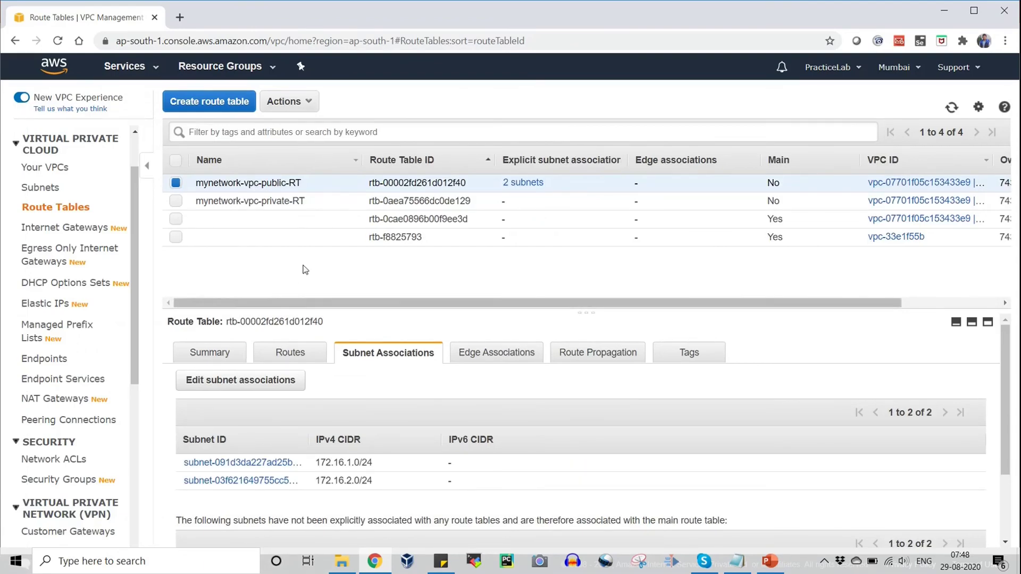
# - Associate the subnets 172.16.3.0/24 and 172.16.5.0/24 with the route table mynetwork-vpc-private-RT and review its associations
pyautogui.click(208, 203)
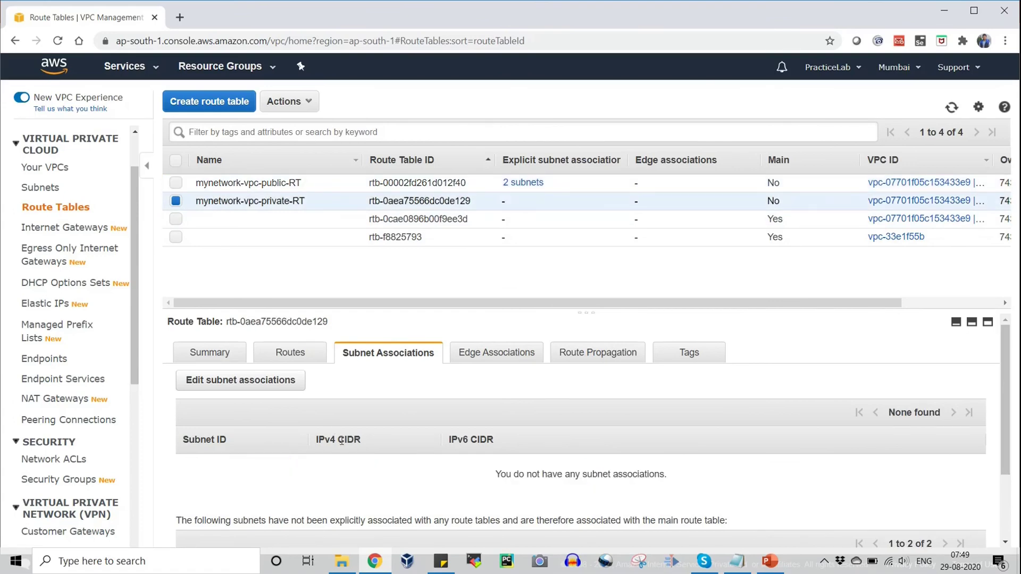
pyautogui.scroll(-2, 341, 440)
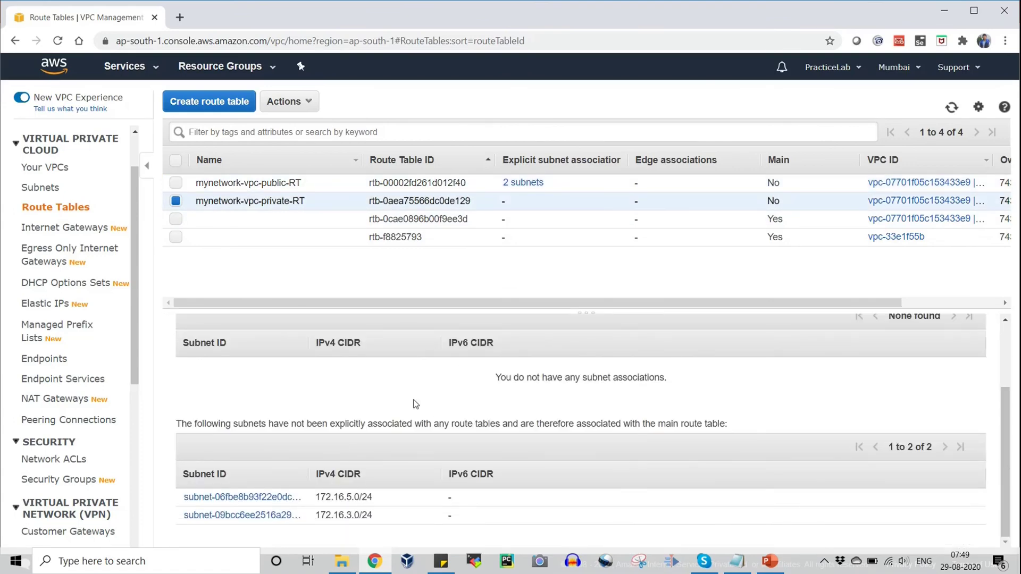
pyautogui.scroll(2, 416, 404)
pyautogui.click(267, 382)
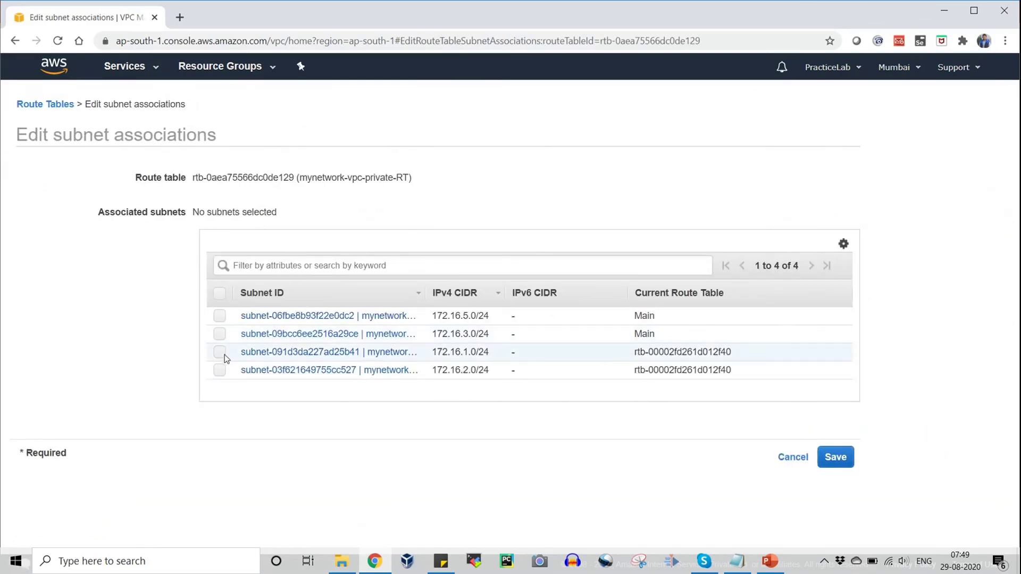
pyautogui.click(220, 335)
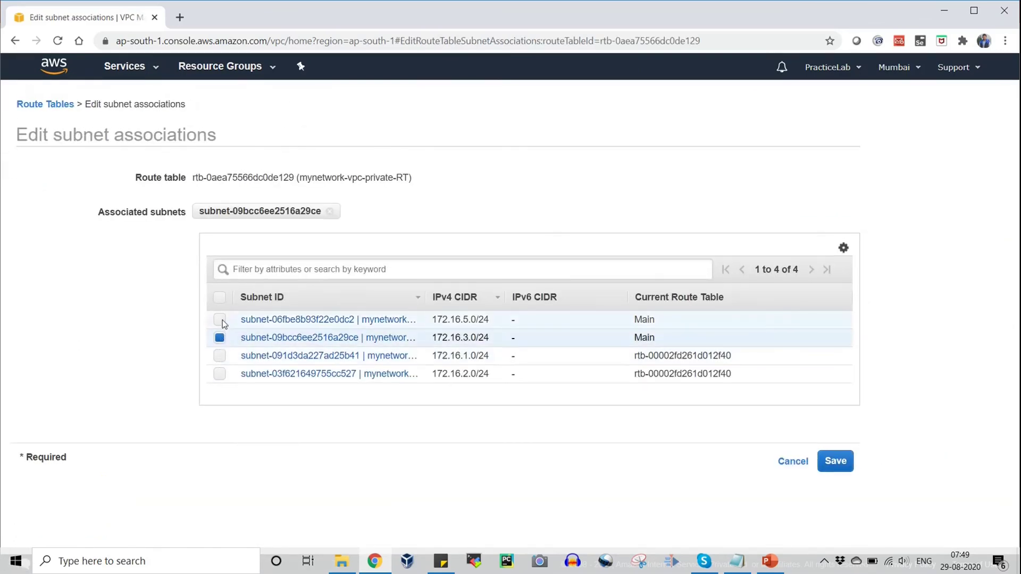
pyautogui.click(220, 319)
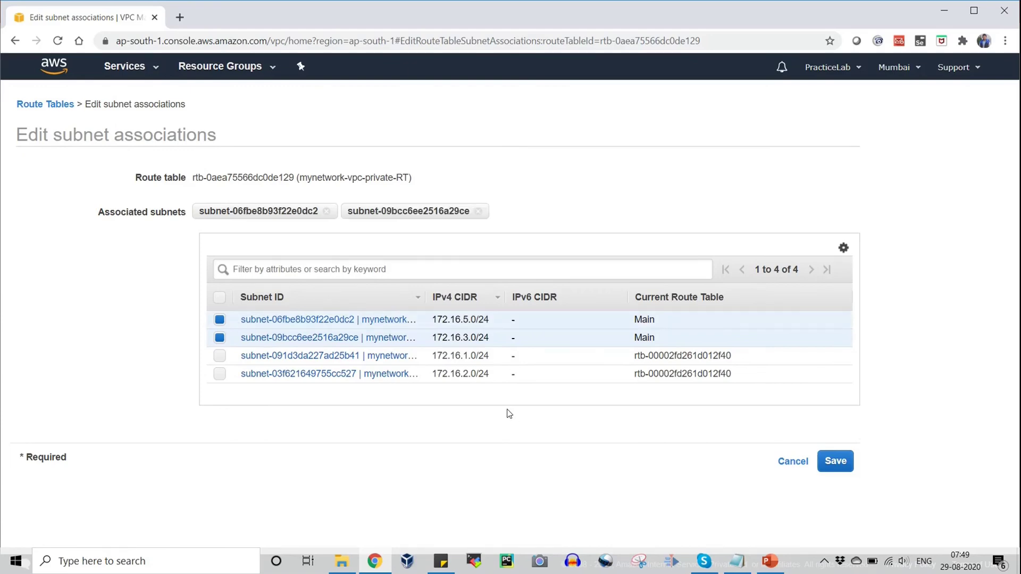
pyautogui.click(840, 461)
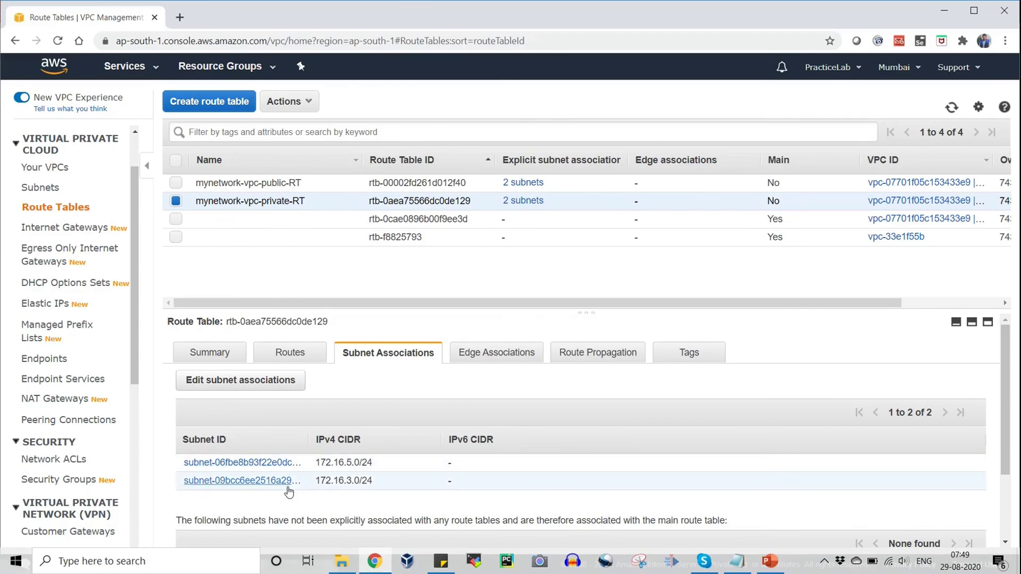
pyautogui.scroll(-1, 458, 416)
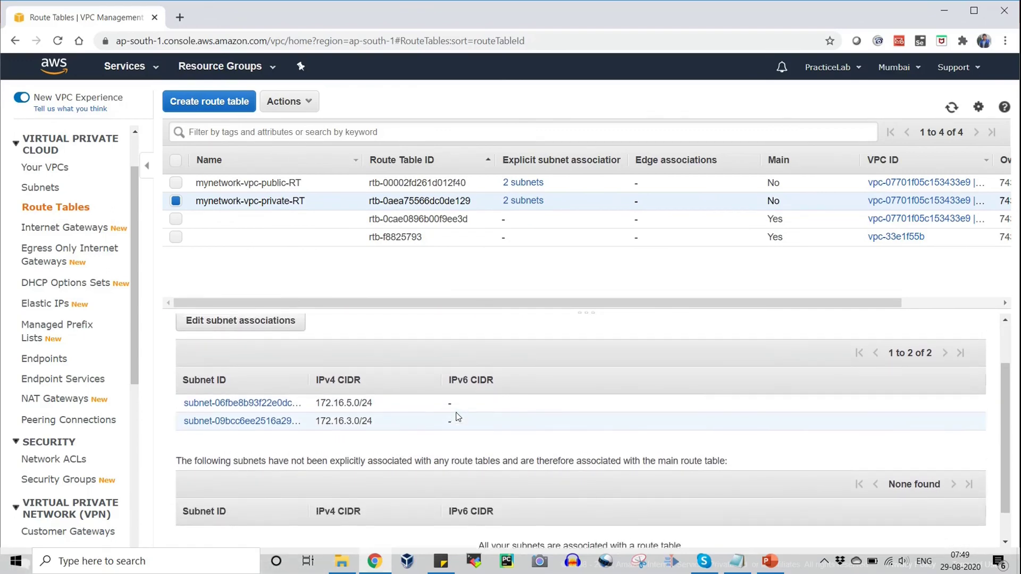